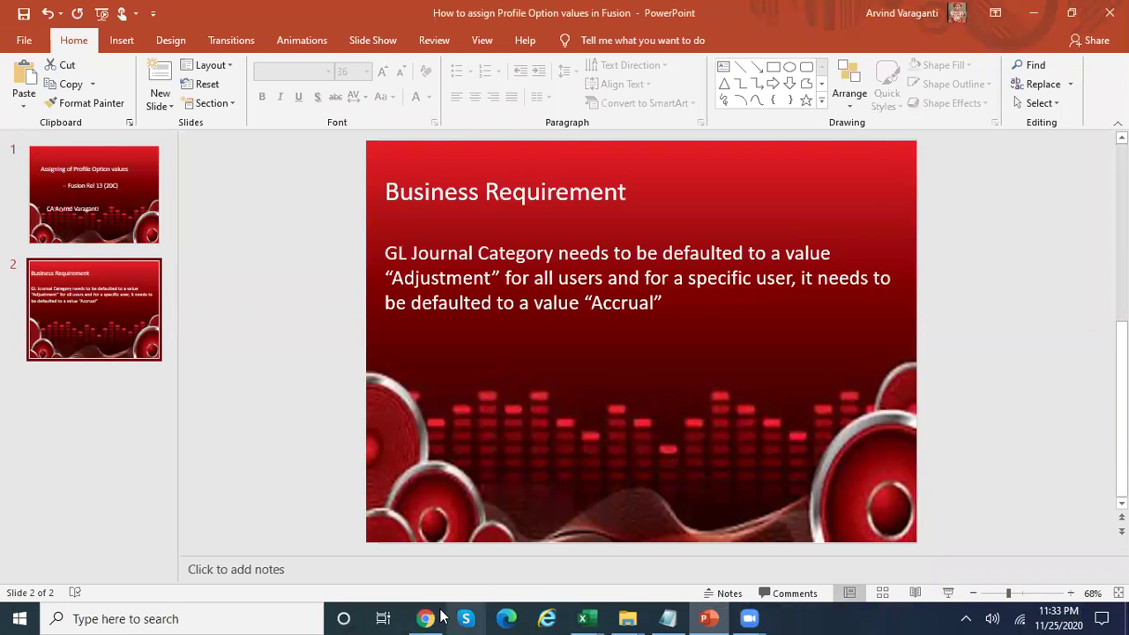
Switch to the Oracle Applications tab and go from Home to Setup and Maintenance
click(429, 618)
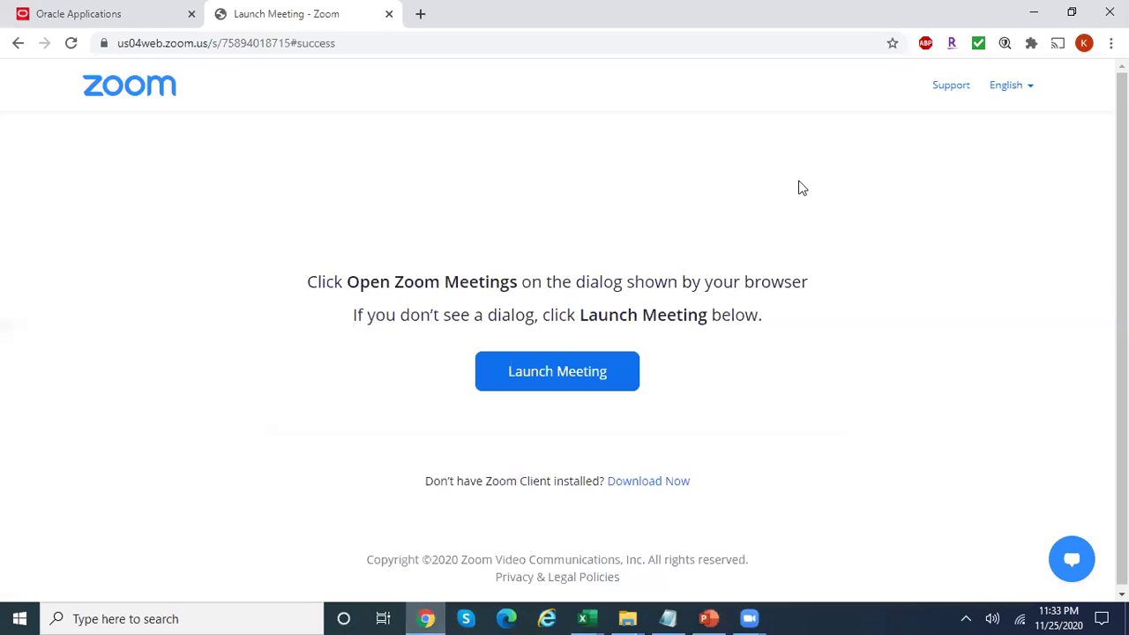
click(148, 11)
click(831, 97)
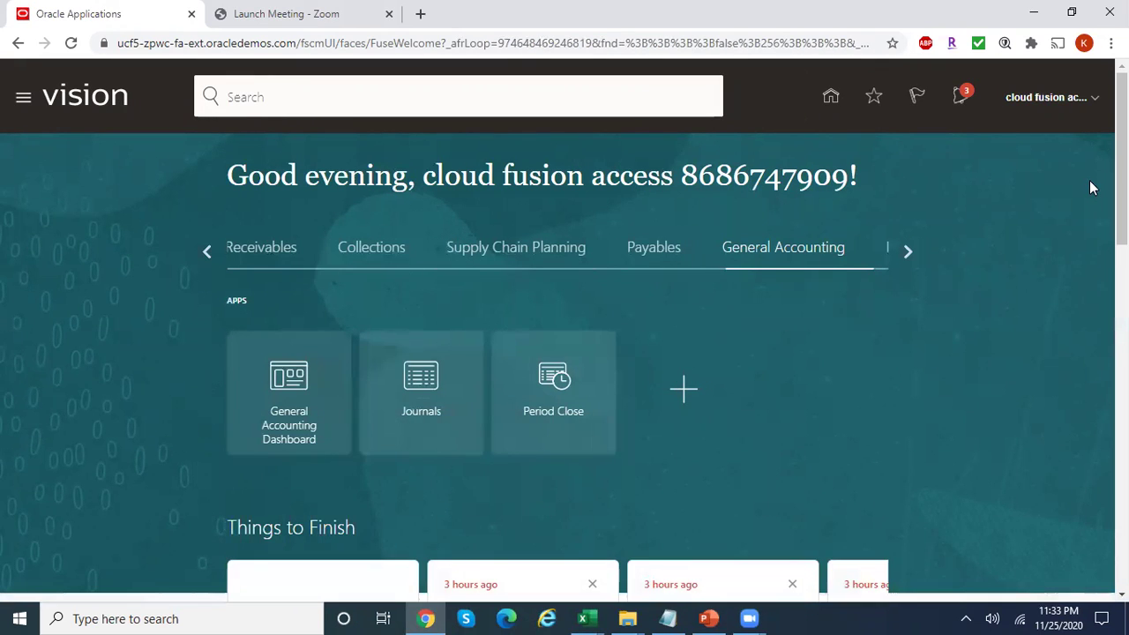
click(1073, 104)
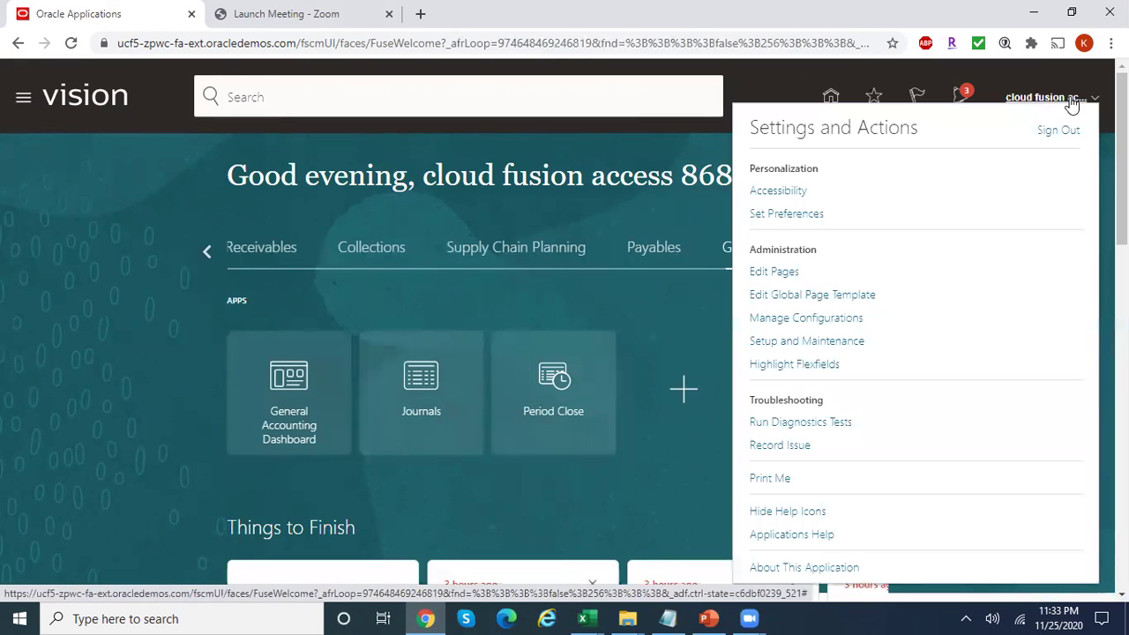
click(827, 344)
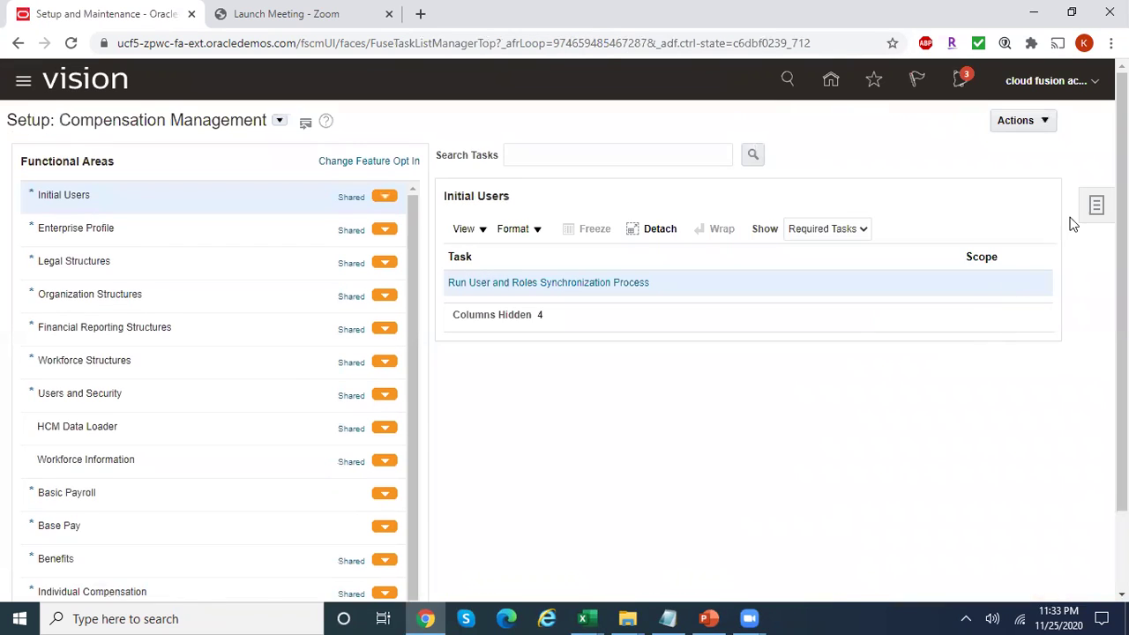
Search the setup tasks for 'Manage%Admin%Prof%'
click(1095, 212)
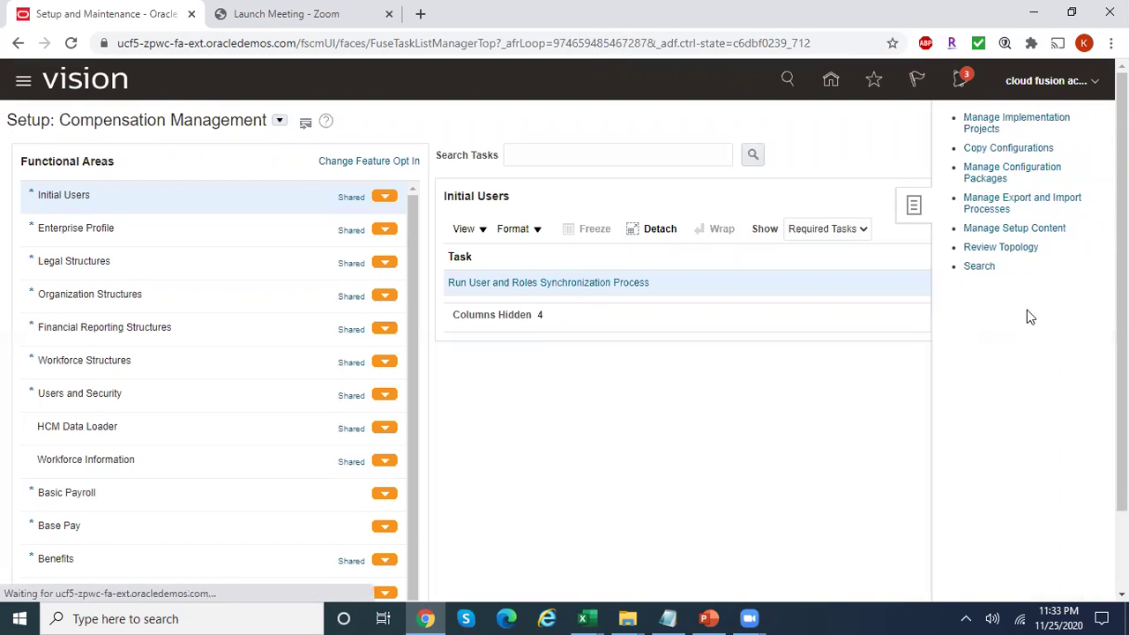
click(977, 268)
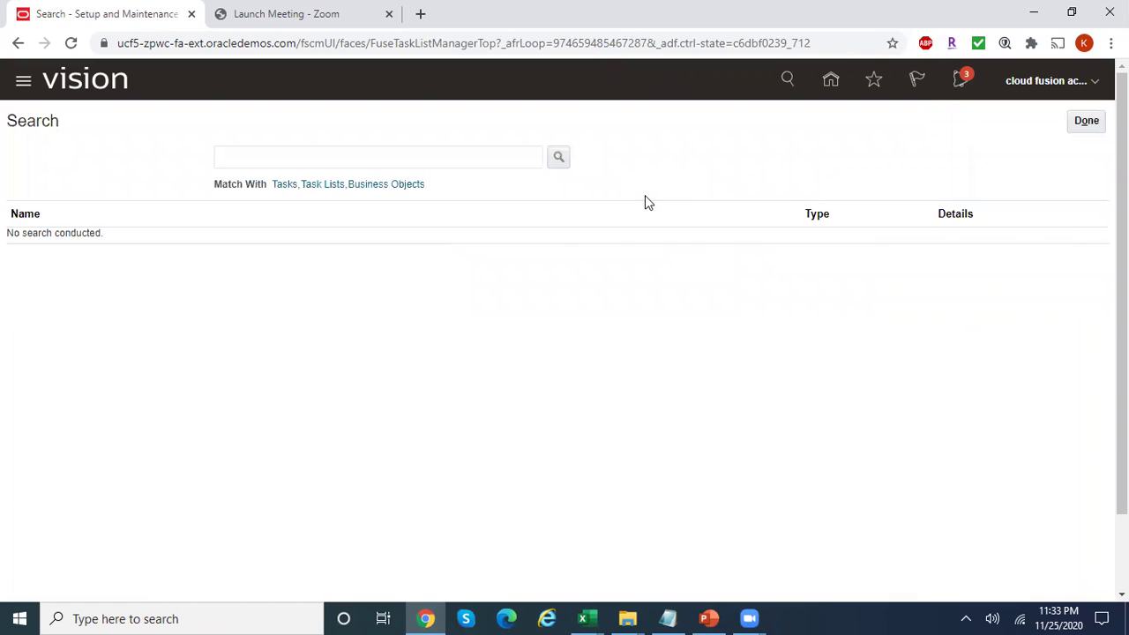
click(453, 153)
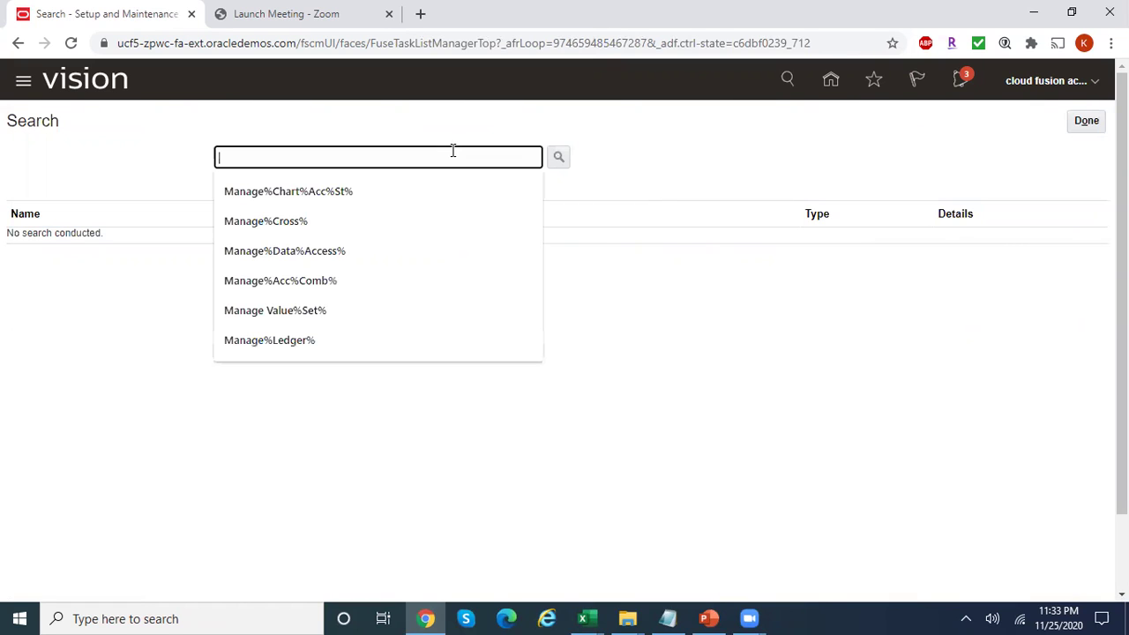
text(Man)
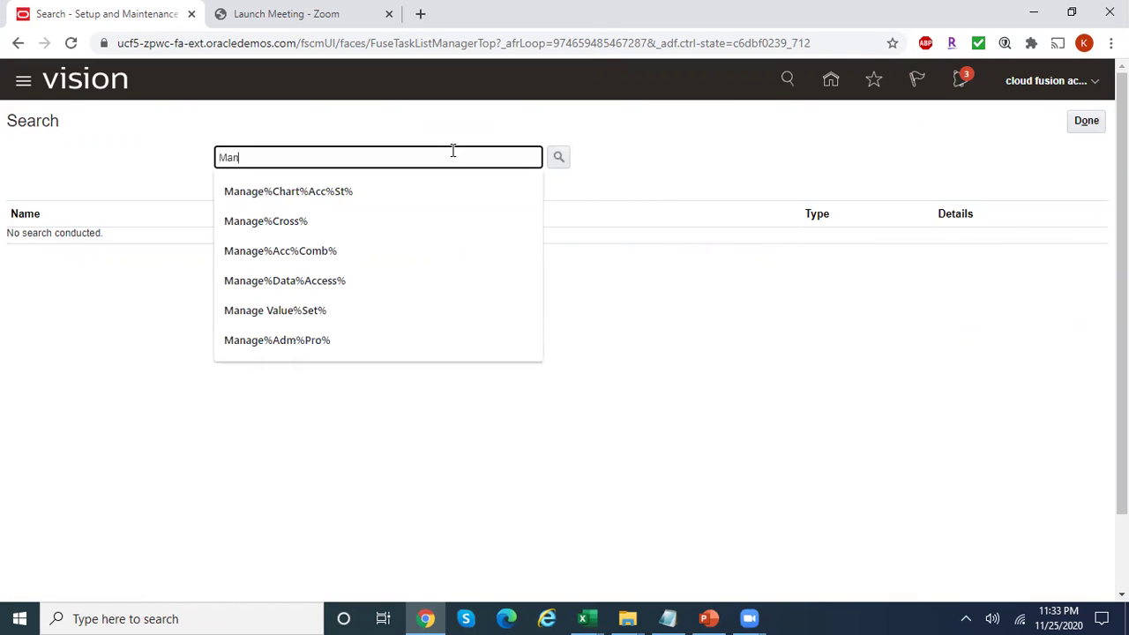
text(age%Adm)
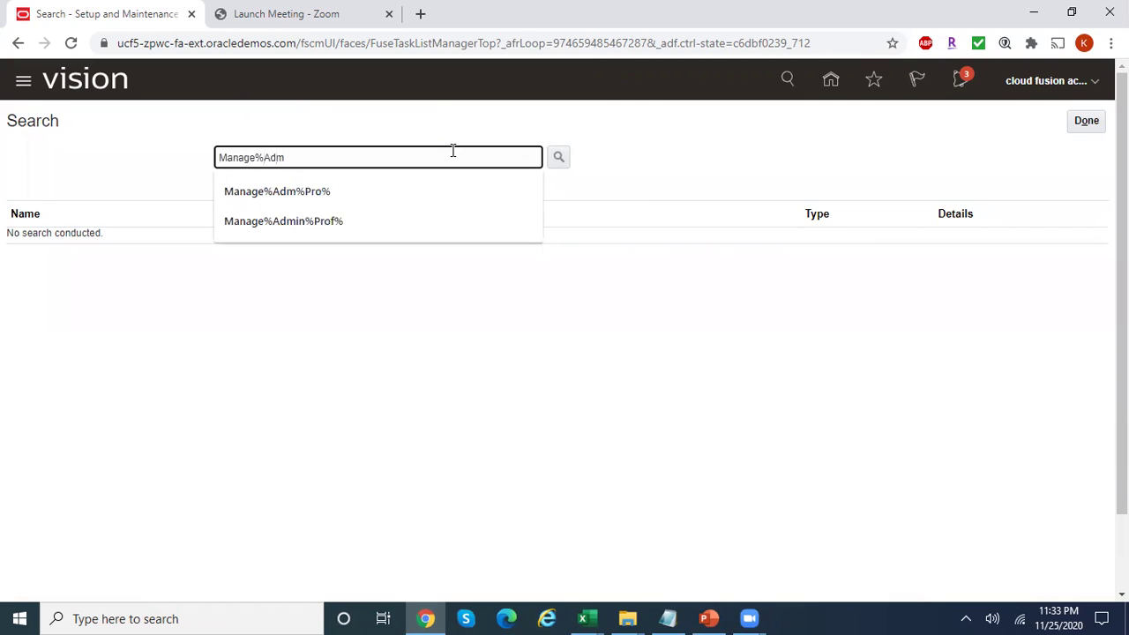
text(in%P)
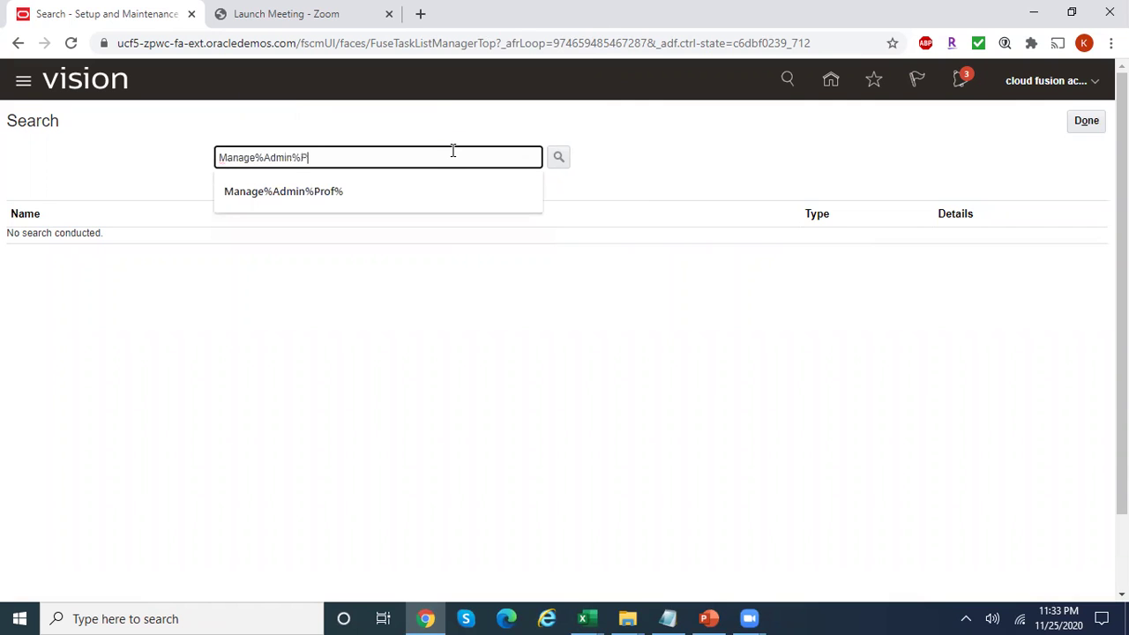
text(rof%)
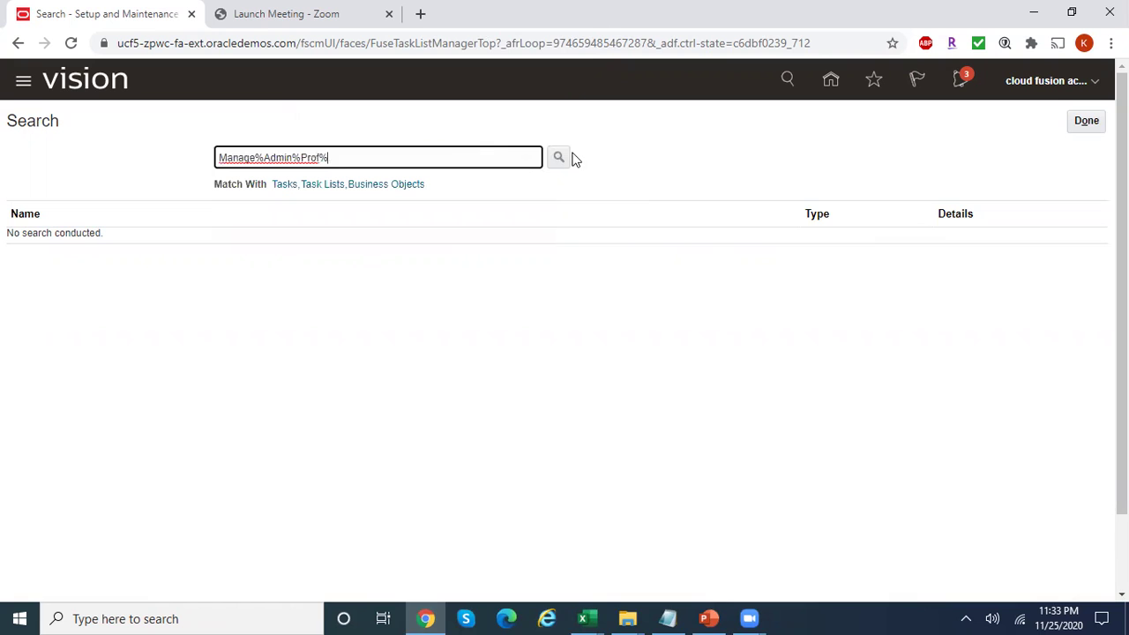
click(565, 156)
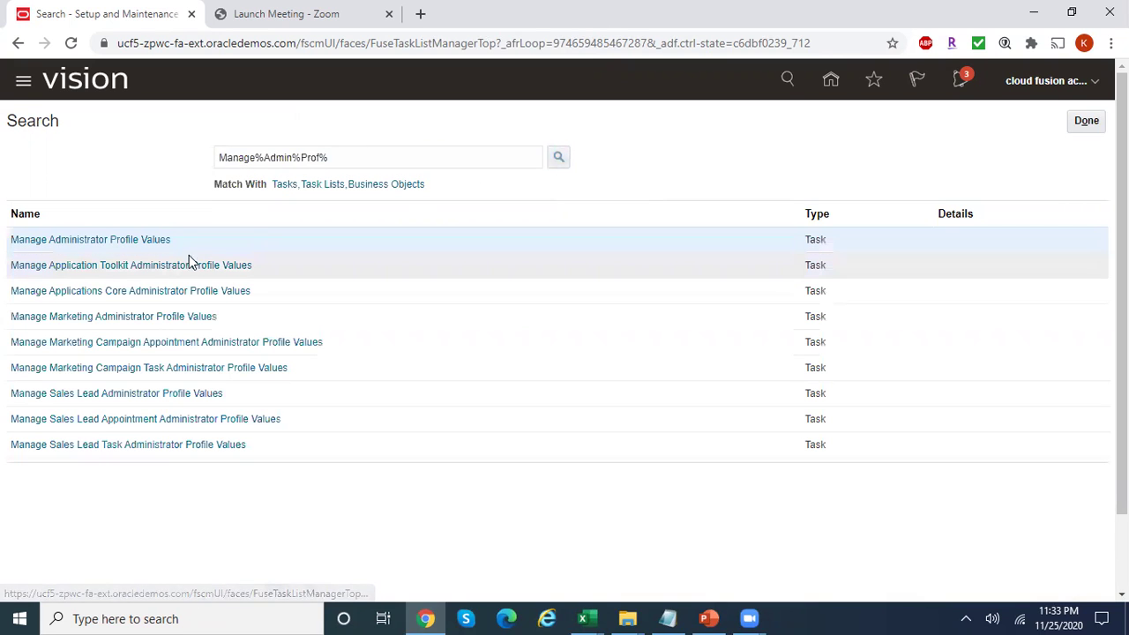
Open Manage Administrator Profile Values and enter 'Default%Journal%Cate%' as Profile Display Name
click(104, 240)
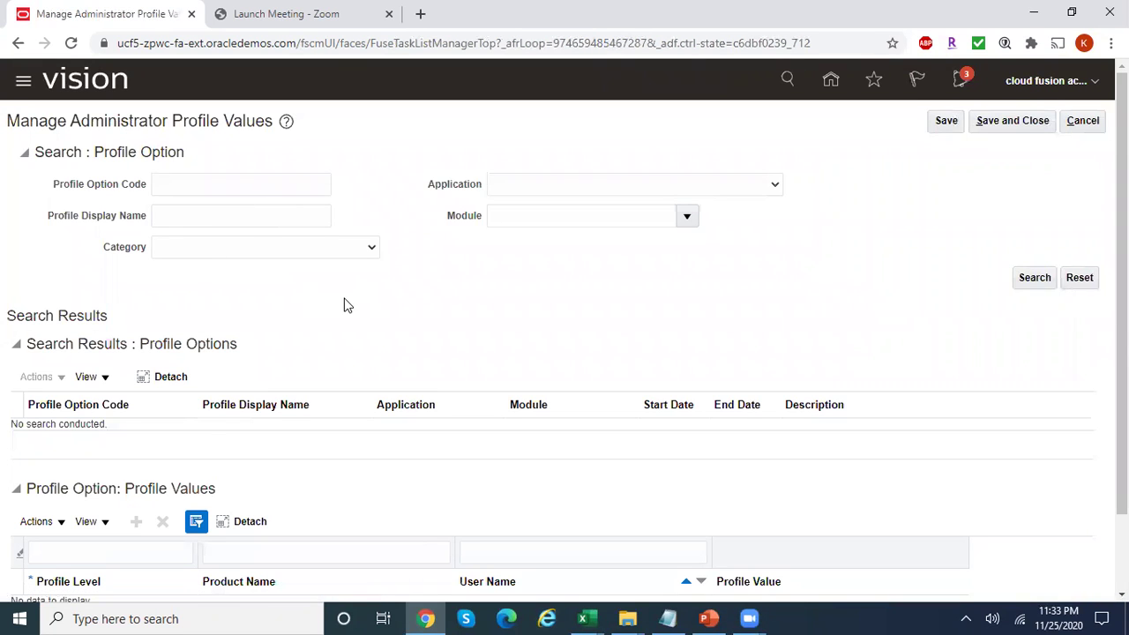
click(554, 216)
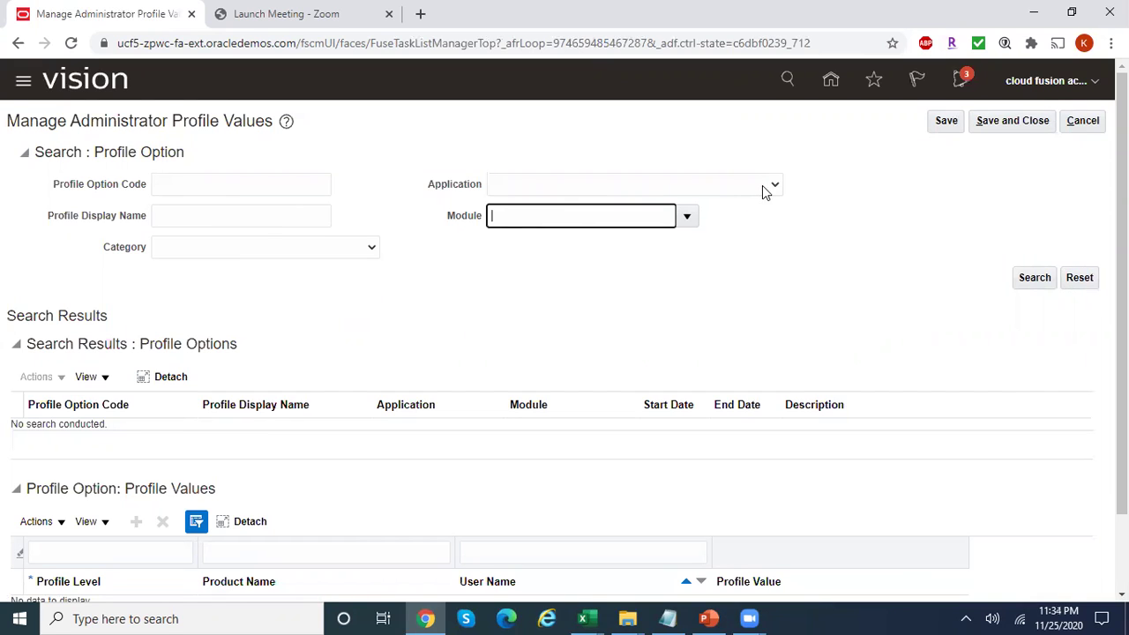
click(686, 216)
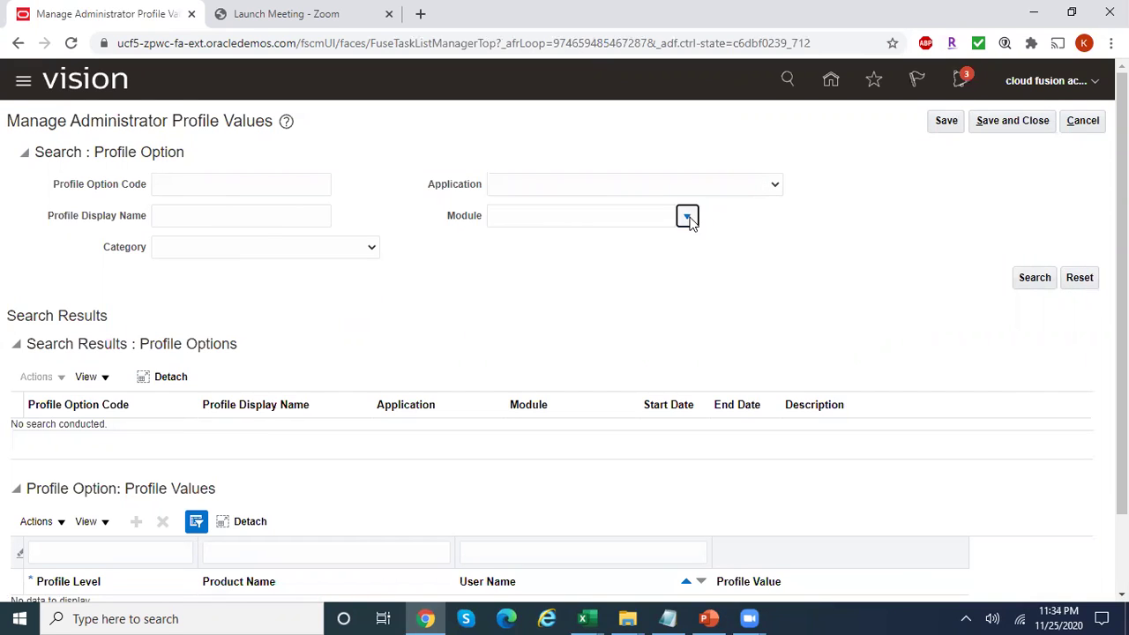
click(777, 185)
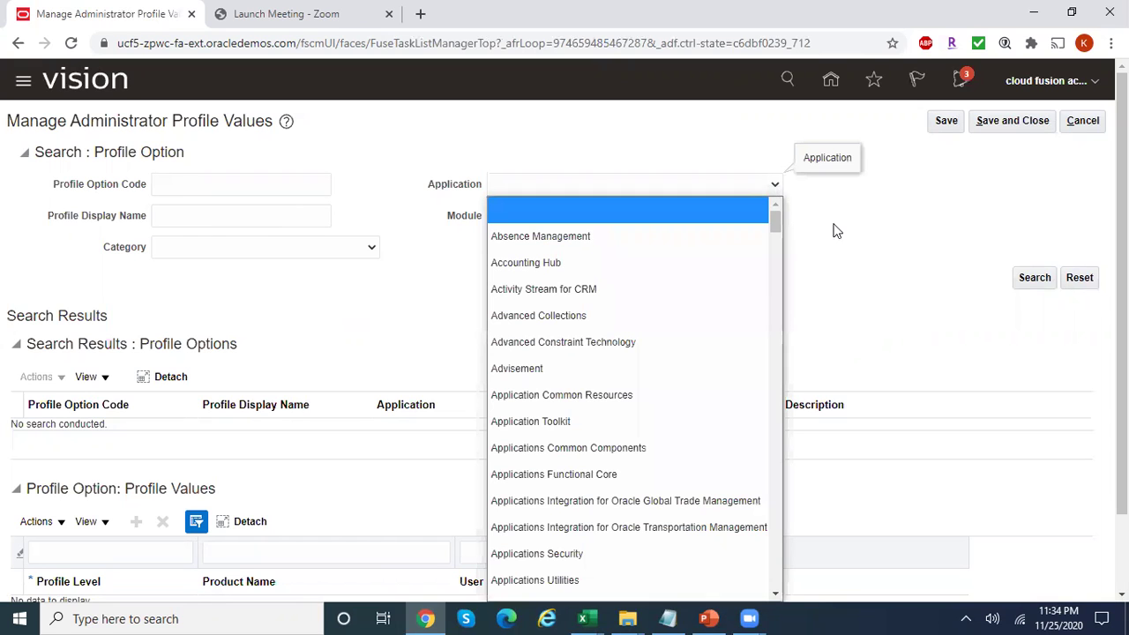
click(784, 232)
click(209, 222)
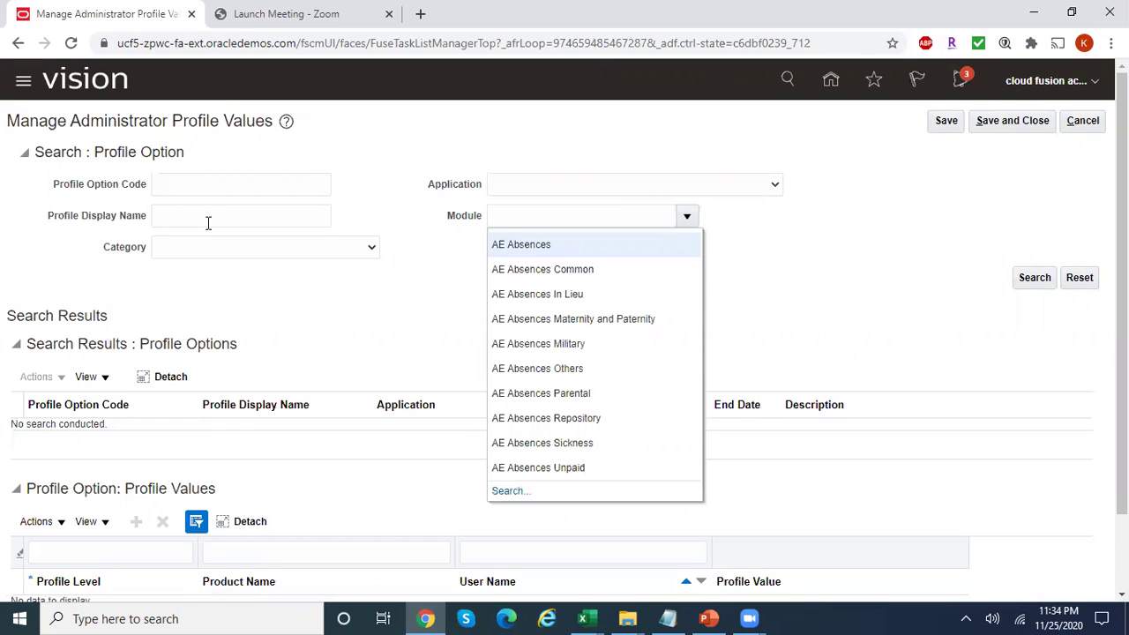
click(188, 218)
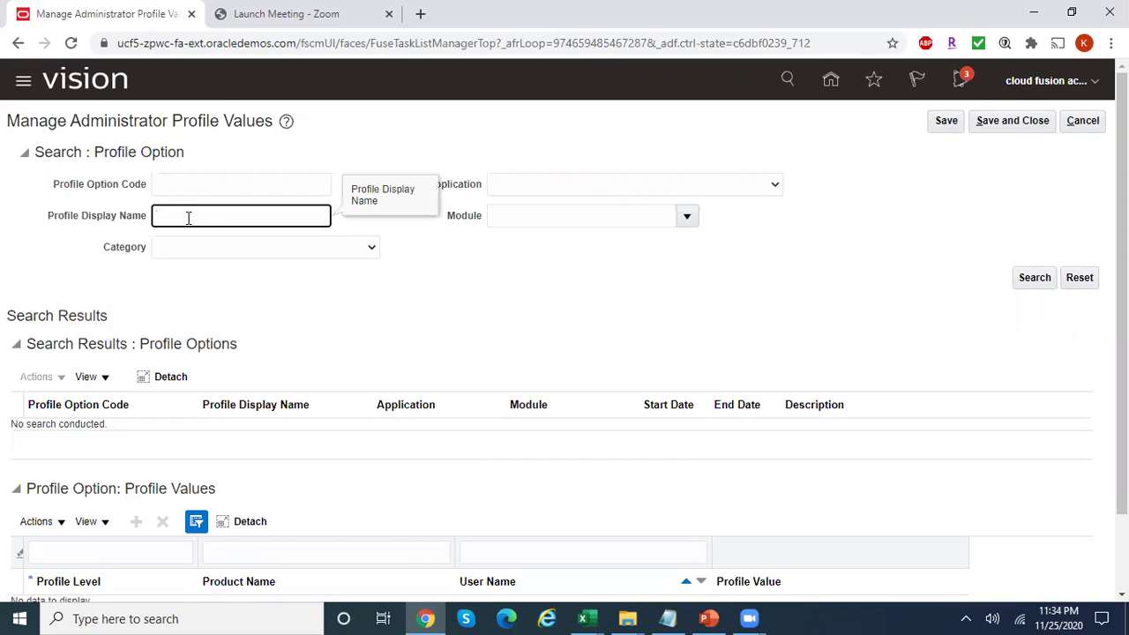
text(Default)
text(%Journal)
text(%Cate%)
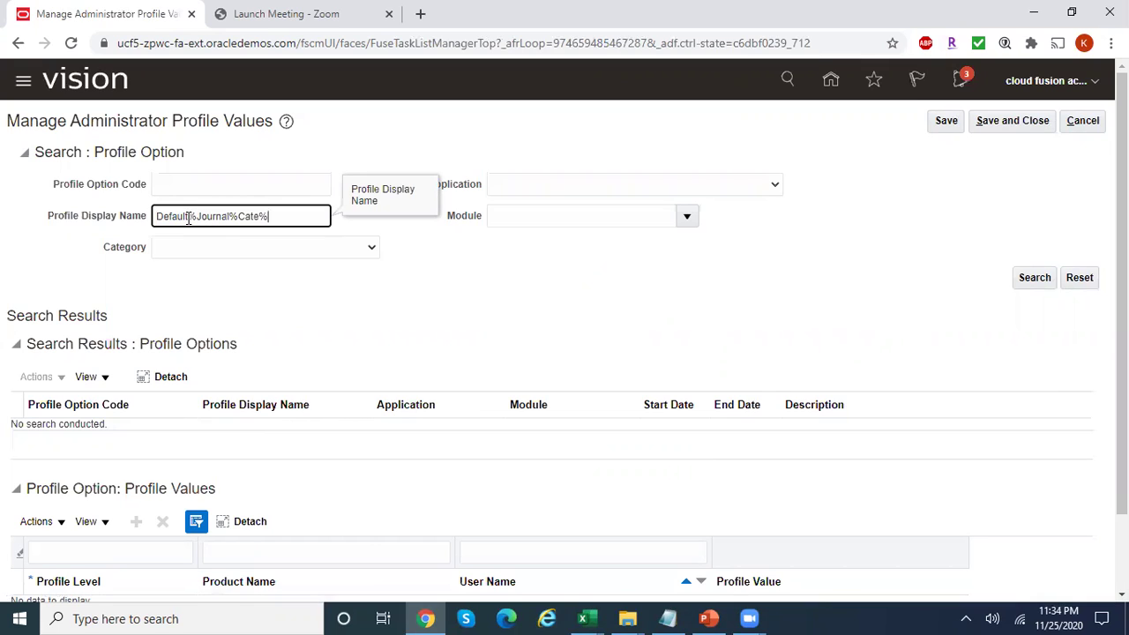
Find the profile option and add a Site-level profile value of Adjustment
click(1034, 277)
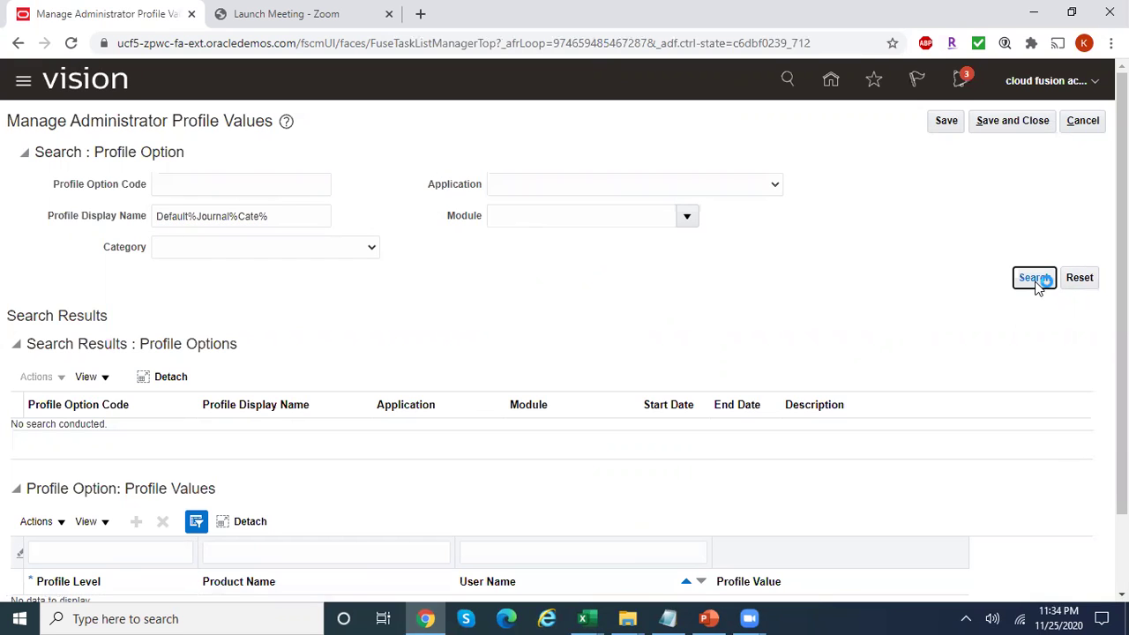
scroll(611, 473, down, 3)
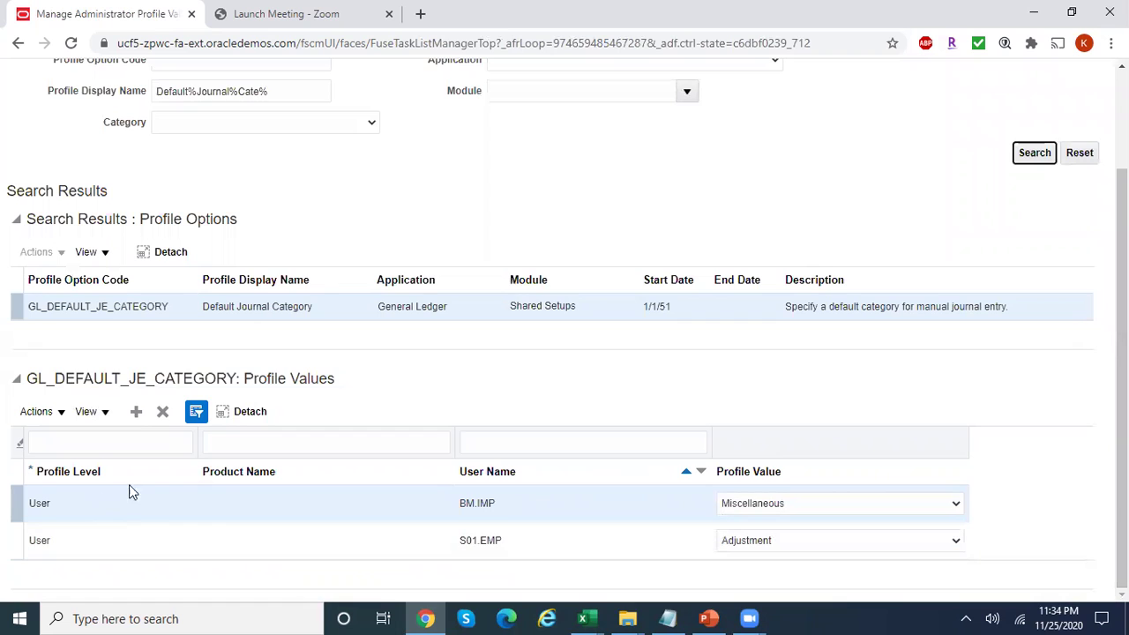
click(134, 420)
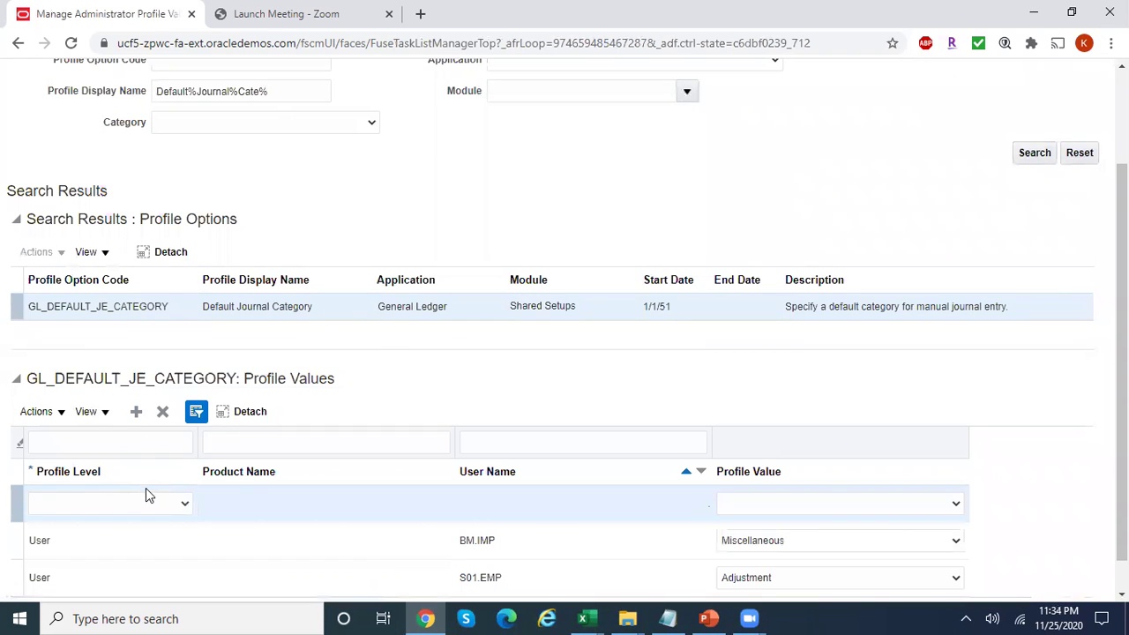
click(182, 506)
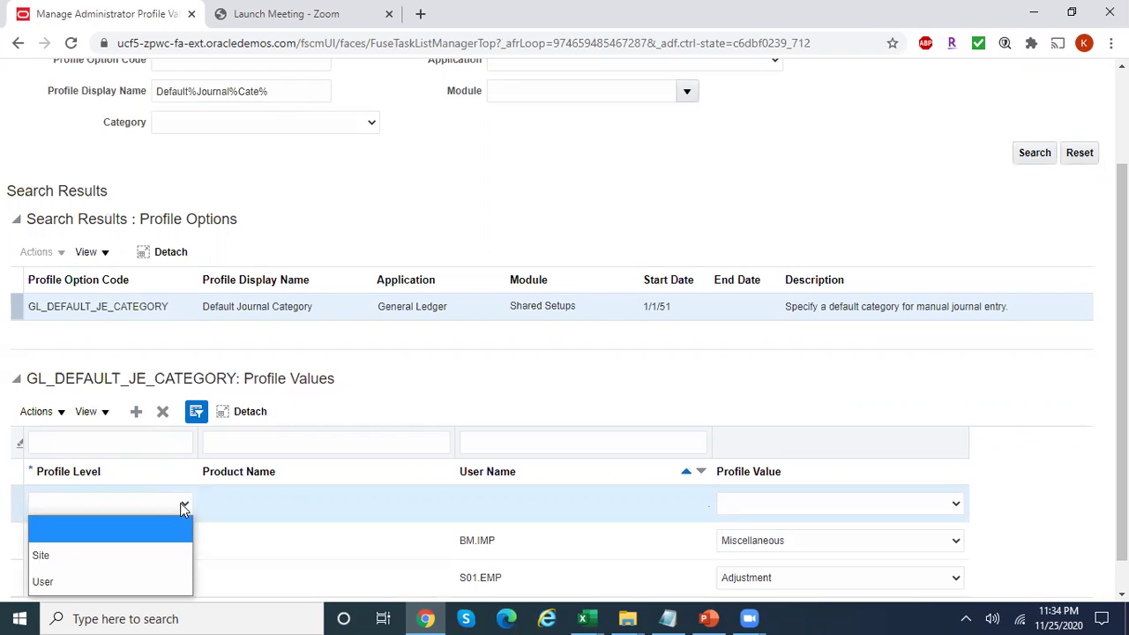
mouse_move(239, 471)
click(134, 556)
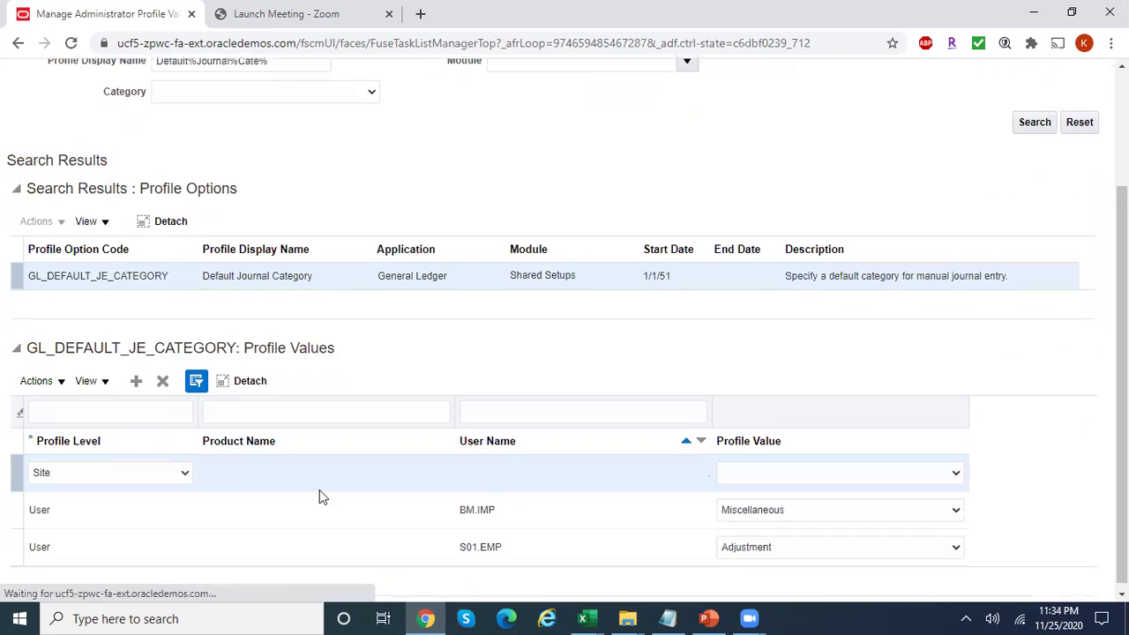
click(771, 478)
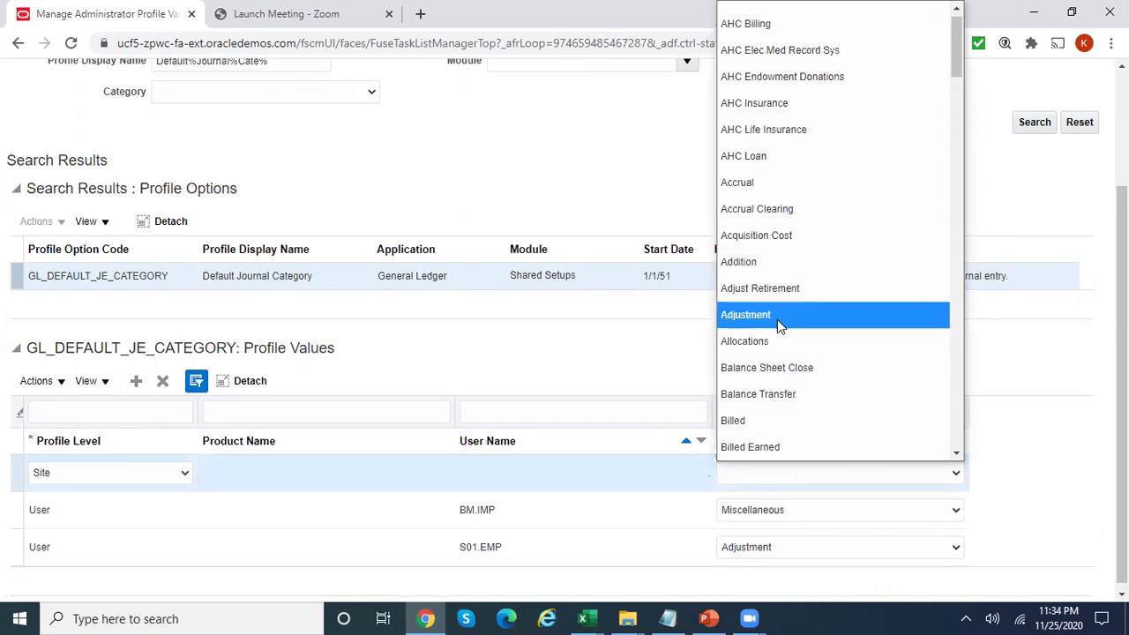
click(792, 318)
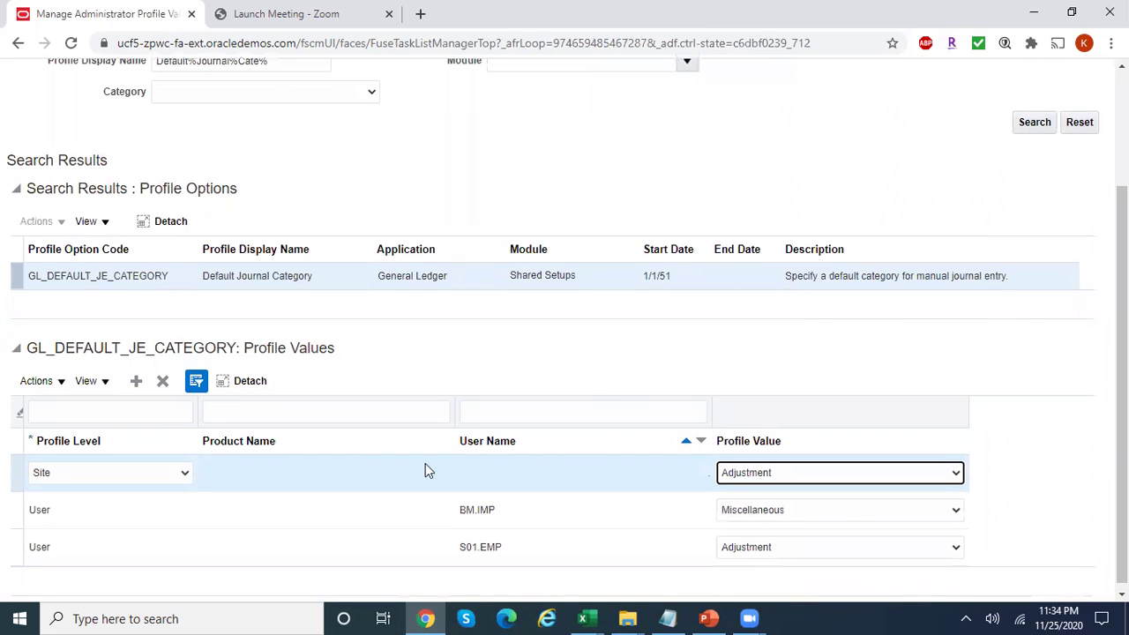
Add a User-level row for client.impl with Accrual as its profile value
click(137, 381)
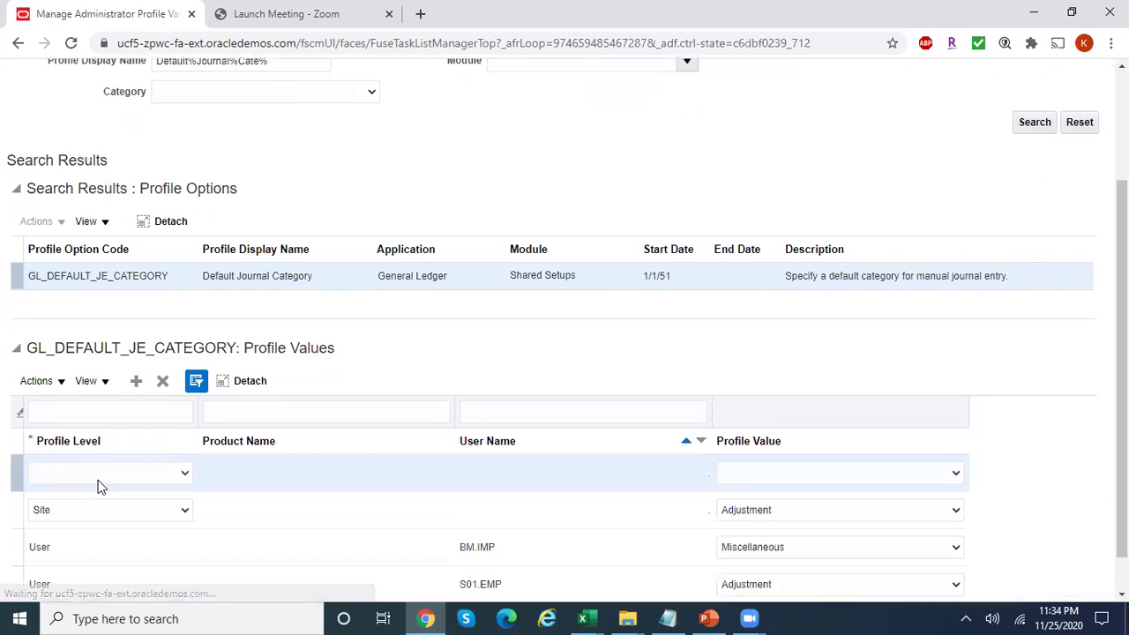
click(99, 482)
click(93, 550)
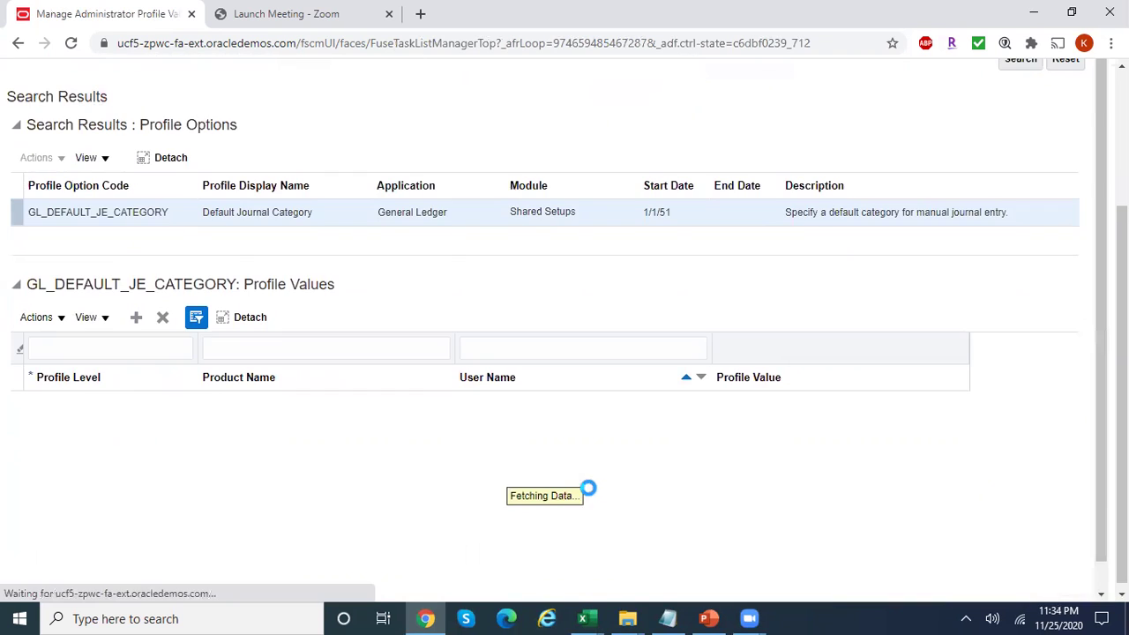
click(582, 437)
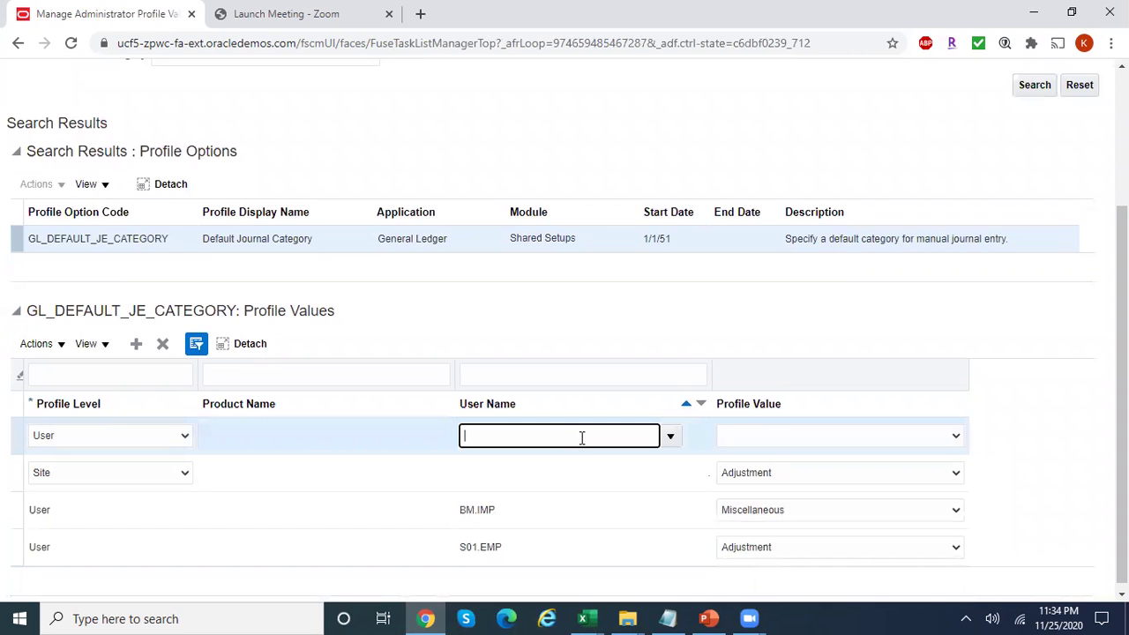
text(cli)
text(ent.impl)
key(Tab)
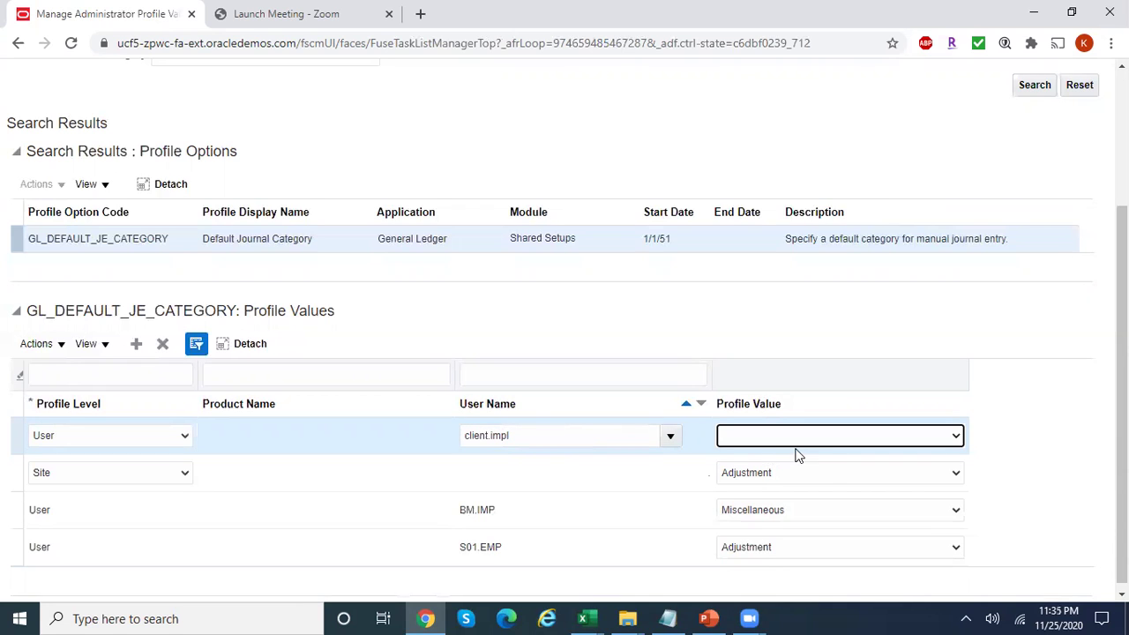
click(808, 442)
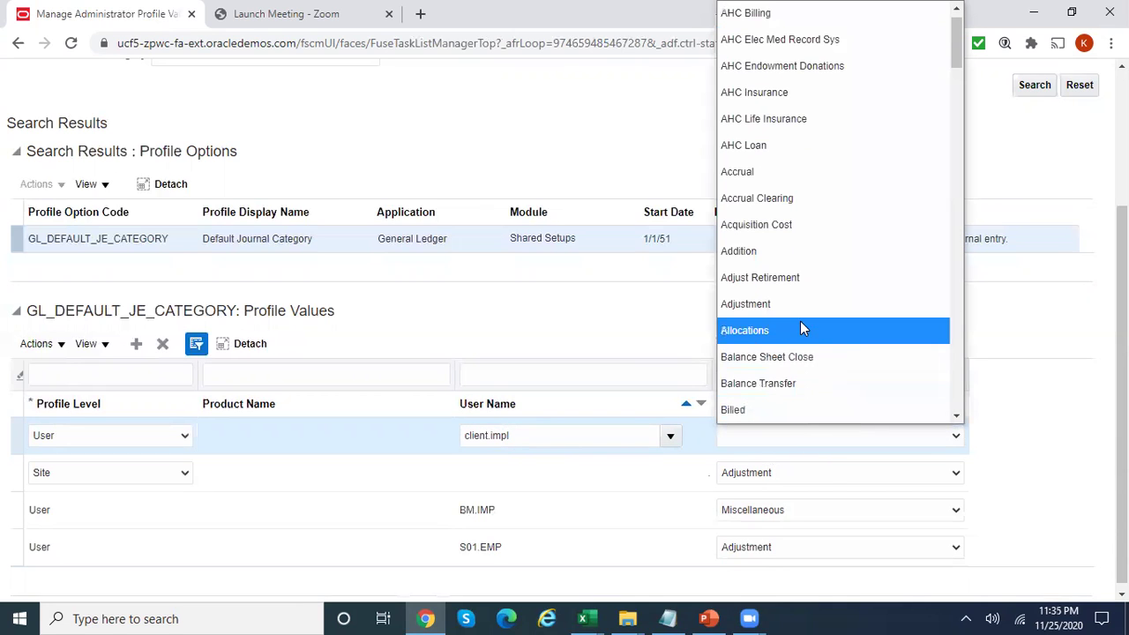
click(820, 173)
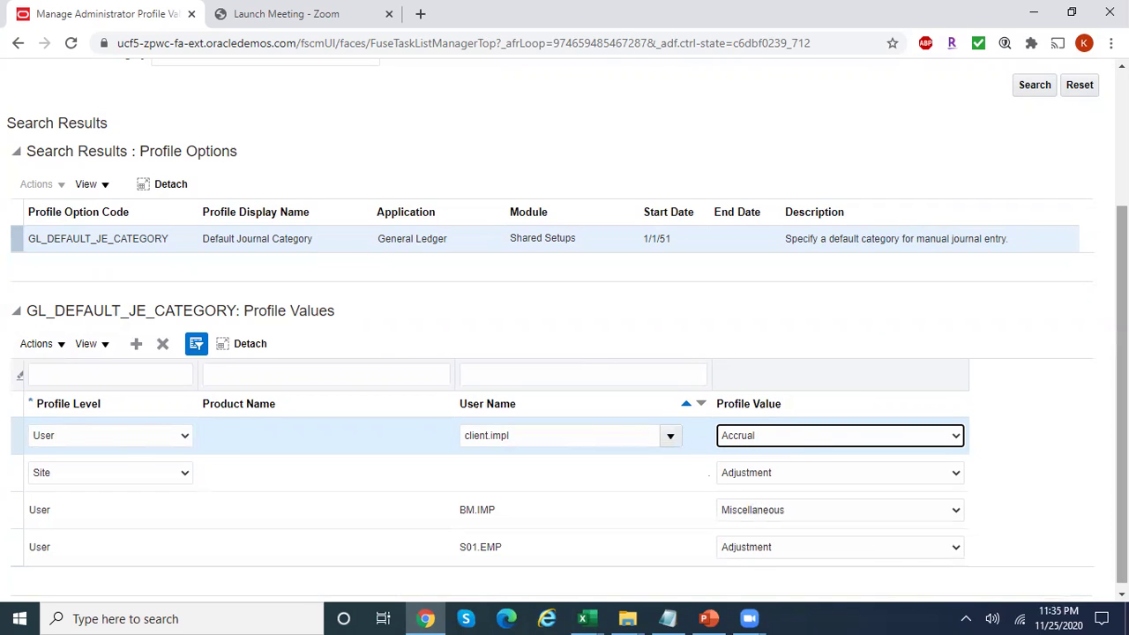
scroll(1059, 194, up, 2)
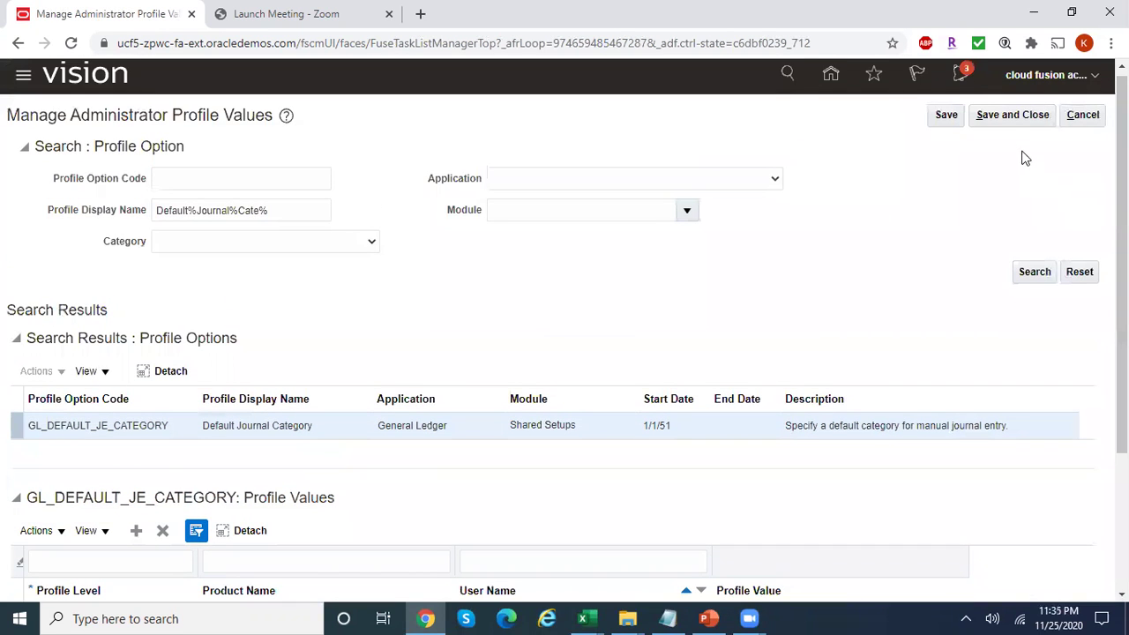
Try saving, then delete the rejected client.impl user name and list available users
click(1012, 123)
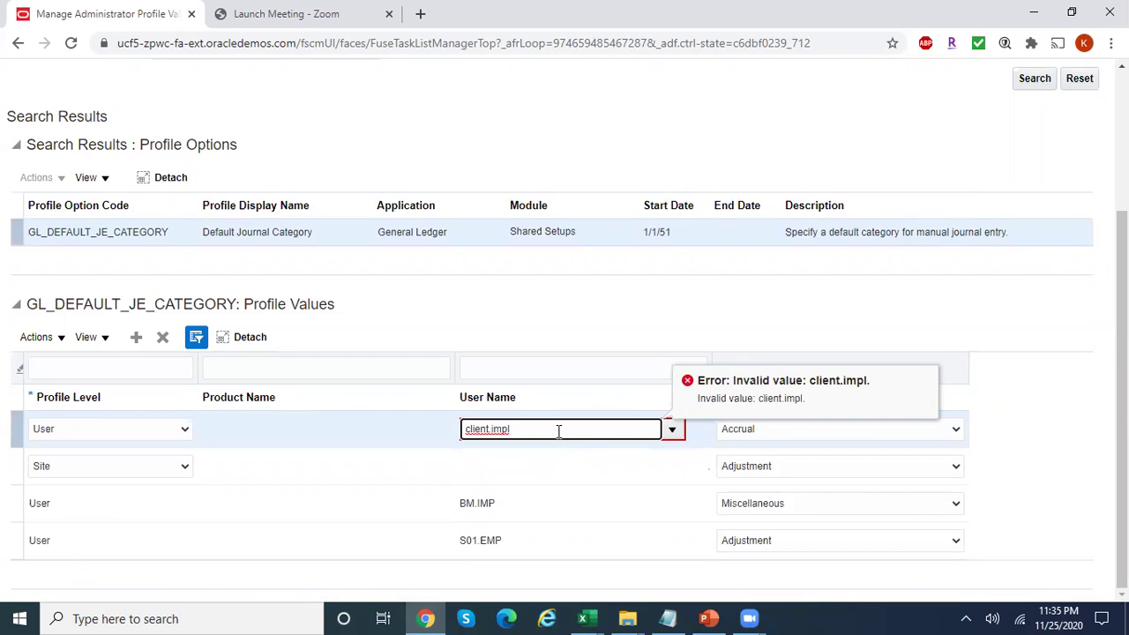
drag(560, 434, 300, 388)
key(BackSpace)
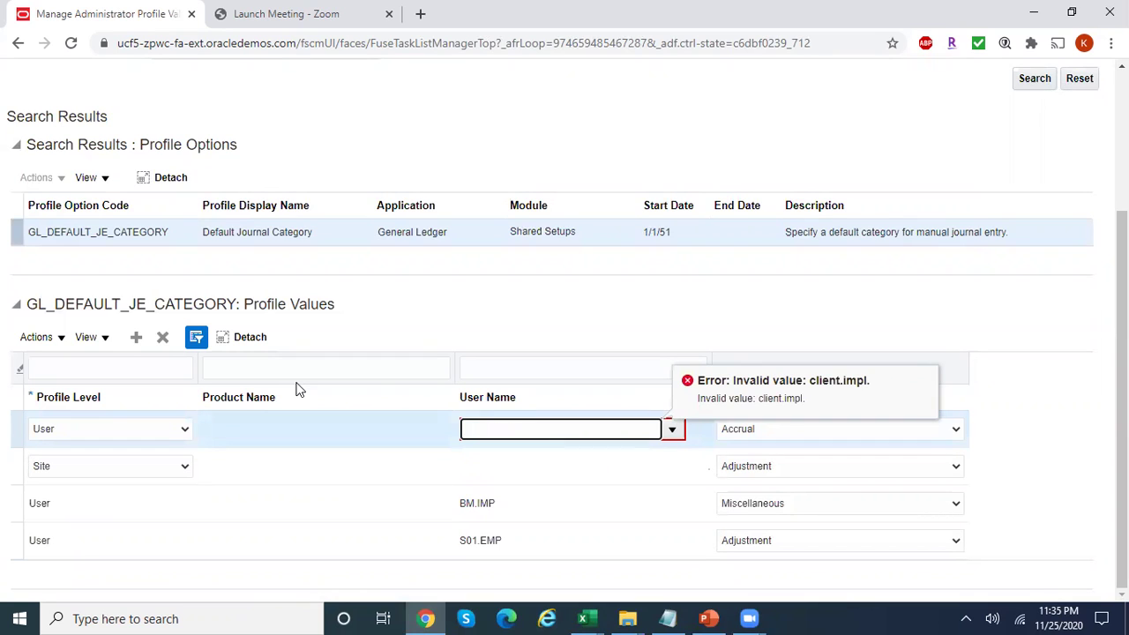
click(672, 429)
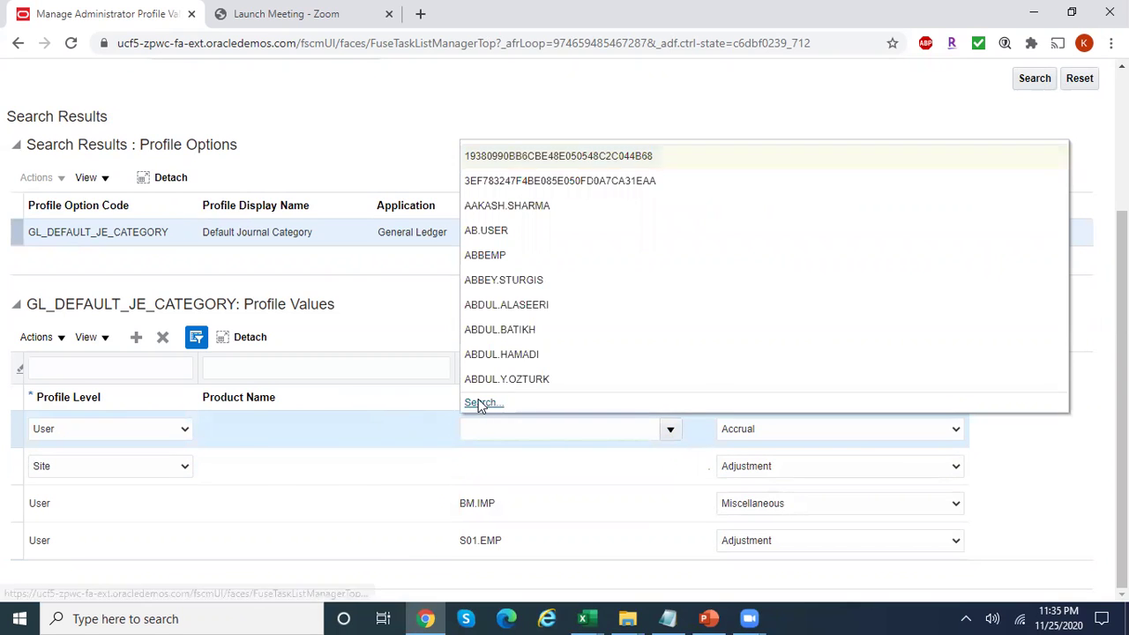
Search the user names with a Client%Impl% search term
click(481, 406)
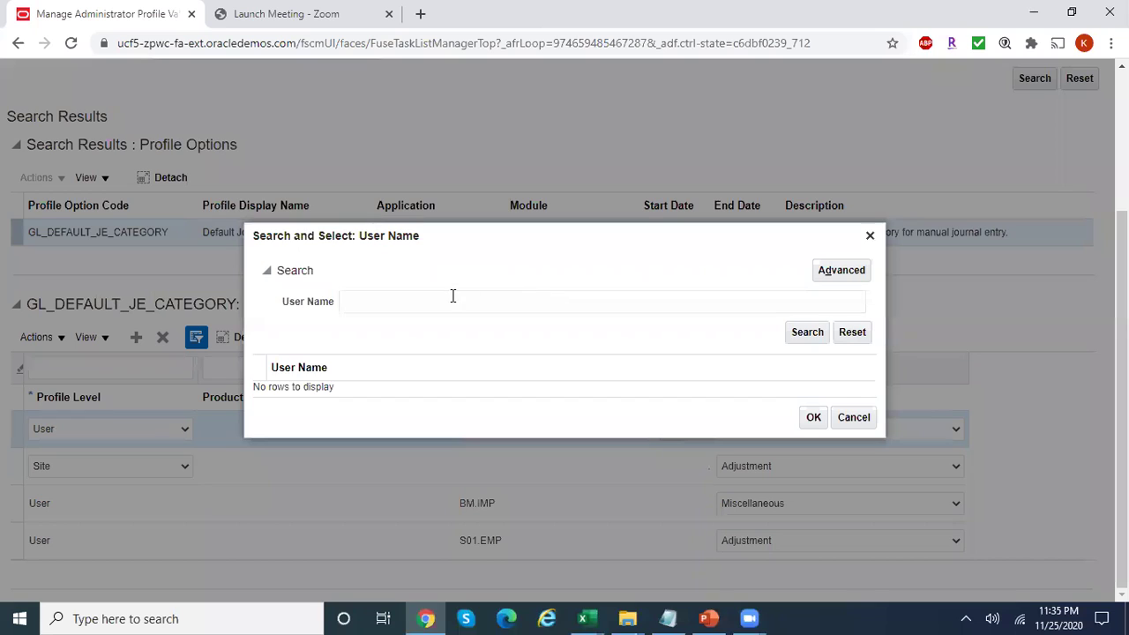
click(451, 298)
text(Clein)
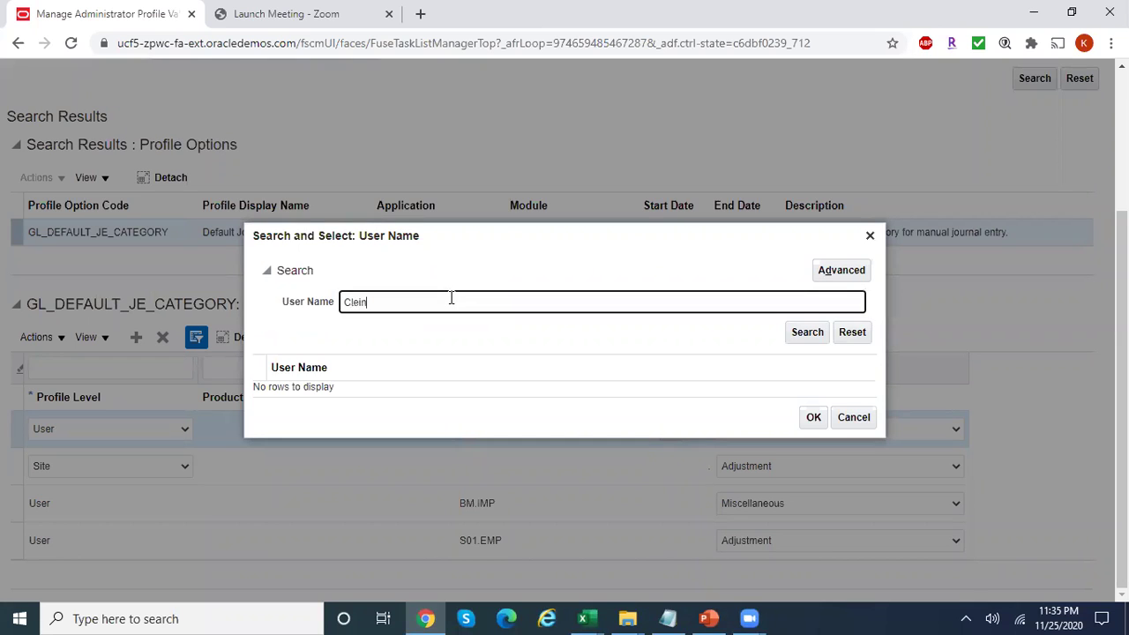
key(BackSpace)
key(BackSpace)
text(ient%)
text(pl%)
click(809, 333)
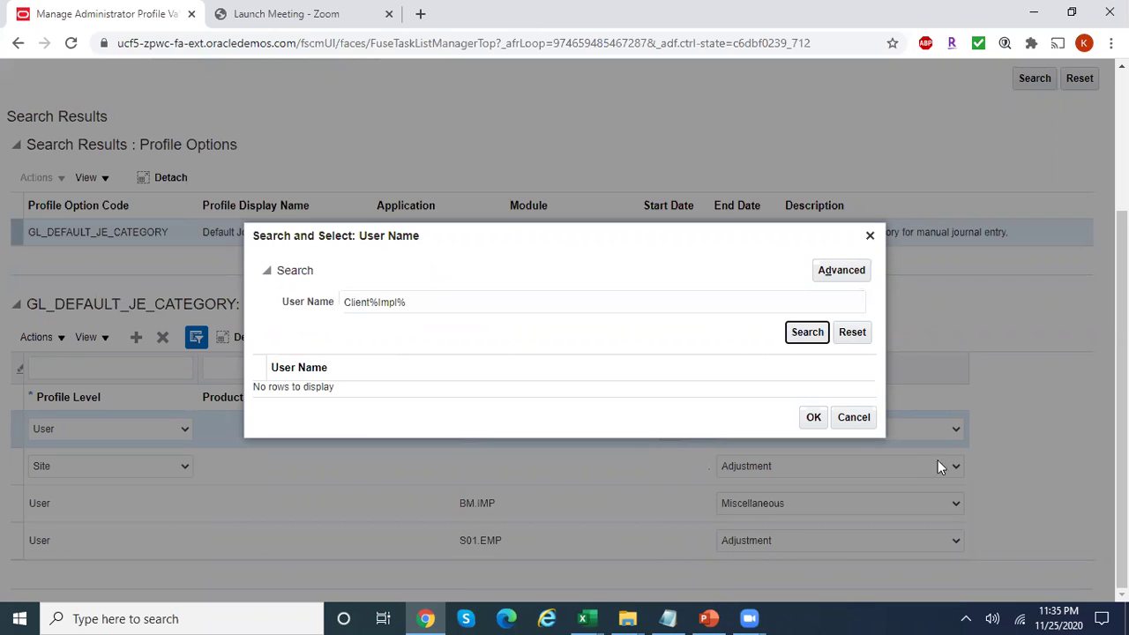
scroll(1122, 397, up, 2)
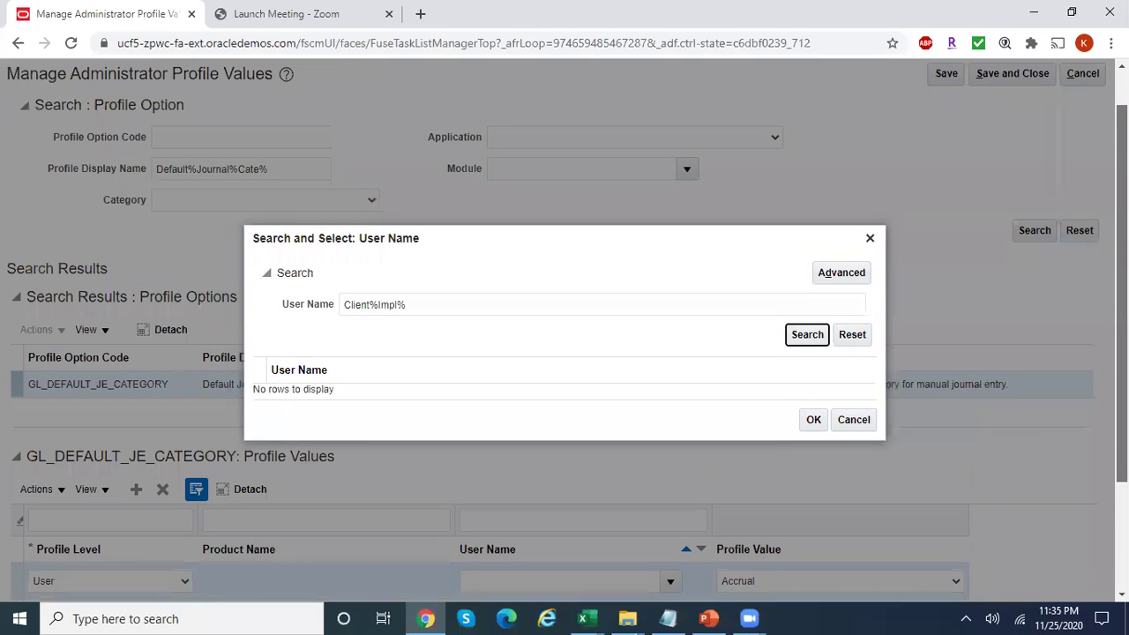
scroll(565, 329, up, 1)
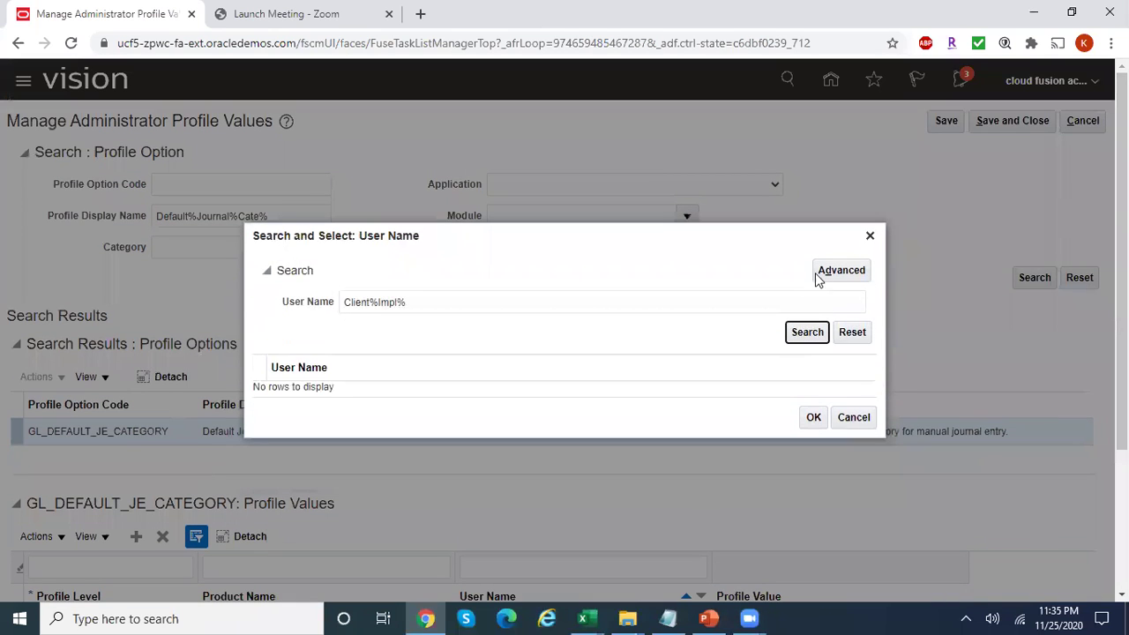
Search 'Cloud.impl%' and confirm cloud.impl as the new row's user
click(532, 301)
drag(532, 301, 261, 293)
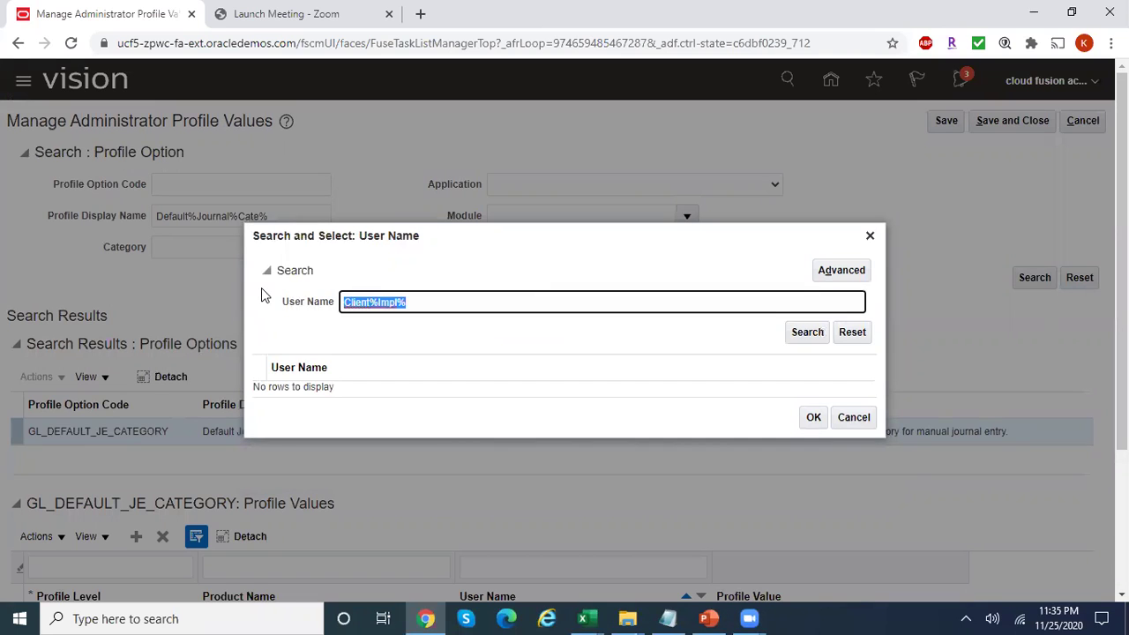
text(Cloud)
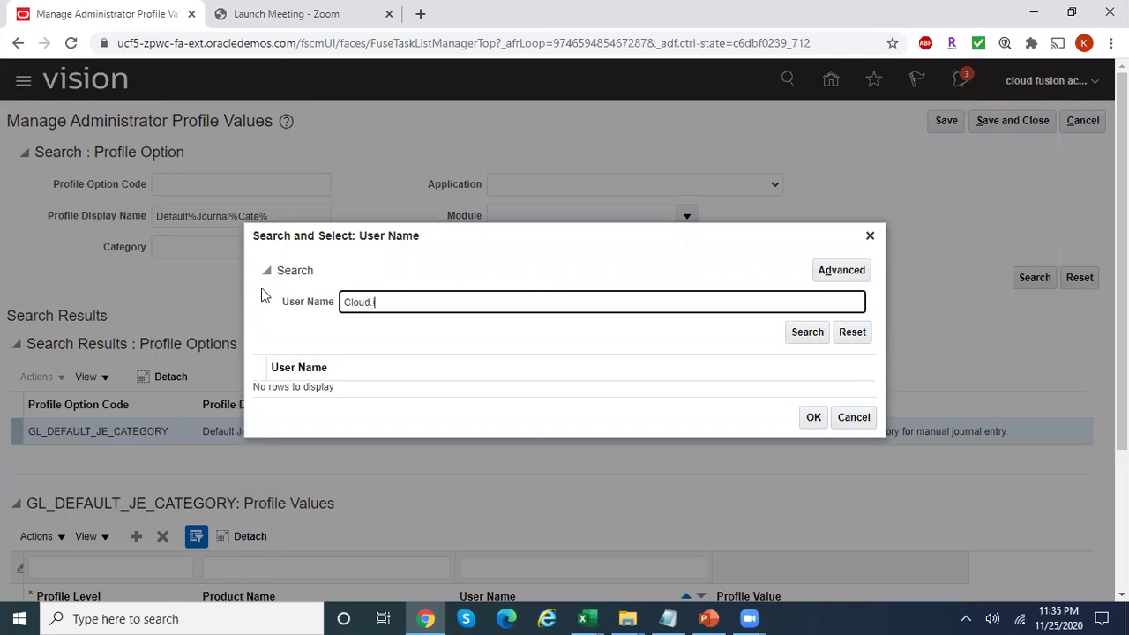
text(.impl%)
click(811, 331)
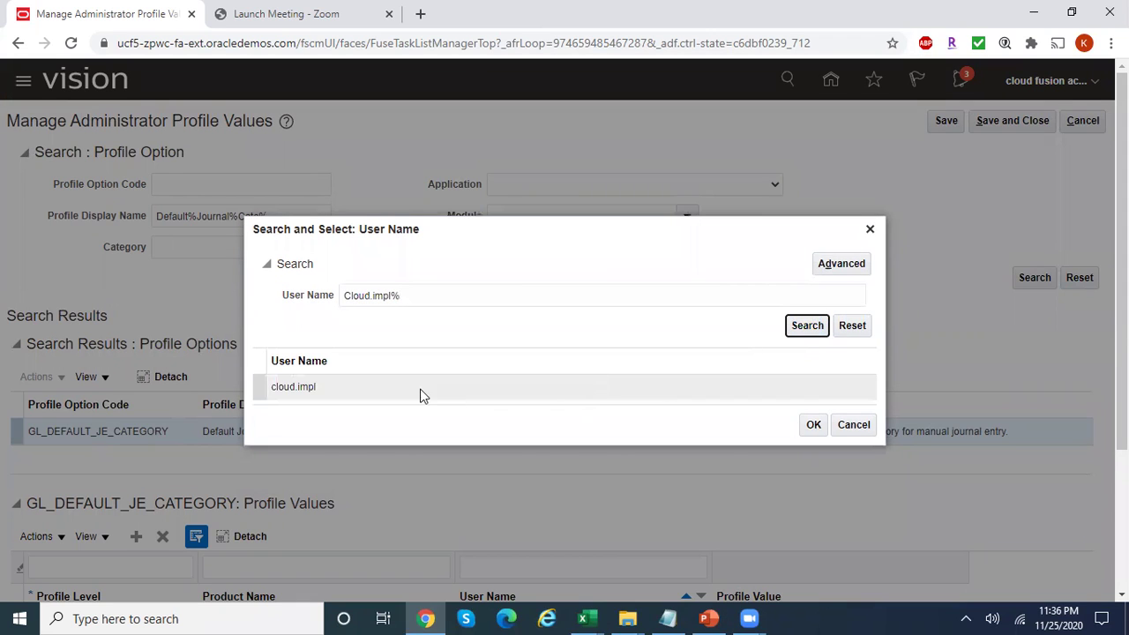
click(420, 393)
click(813, 424)
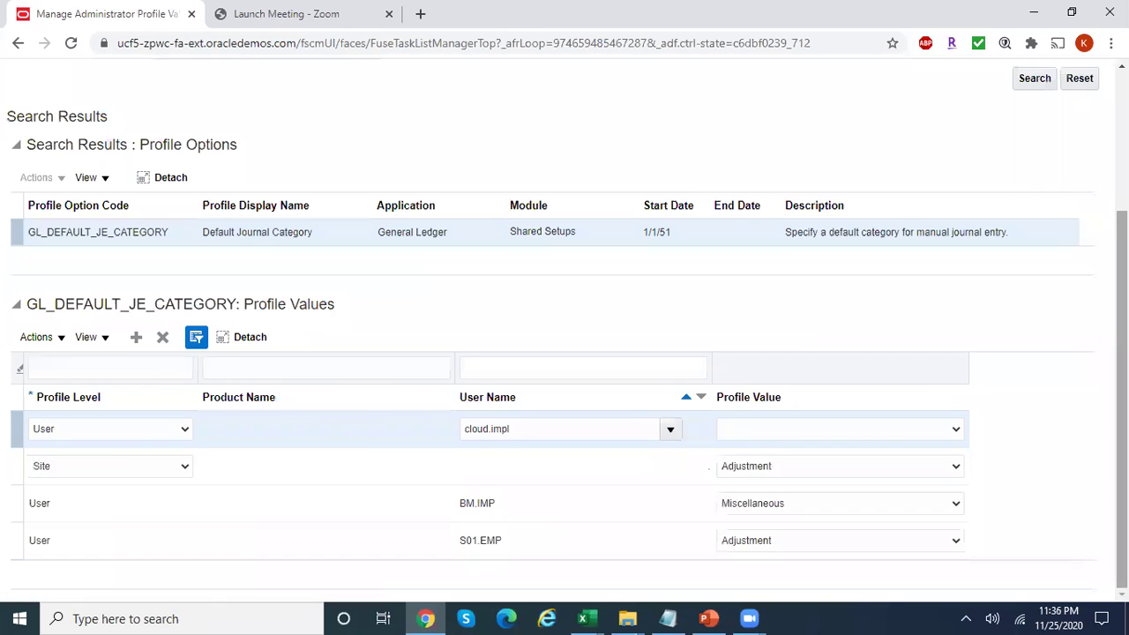
Set cloud.impl's profile value to Accrual, save and close, then finish setup
click(792, 427)
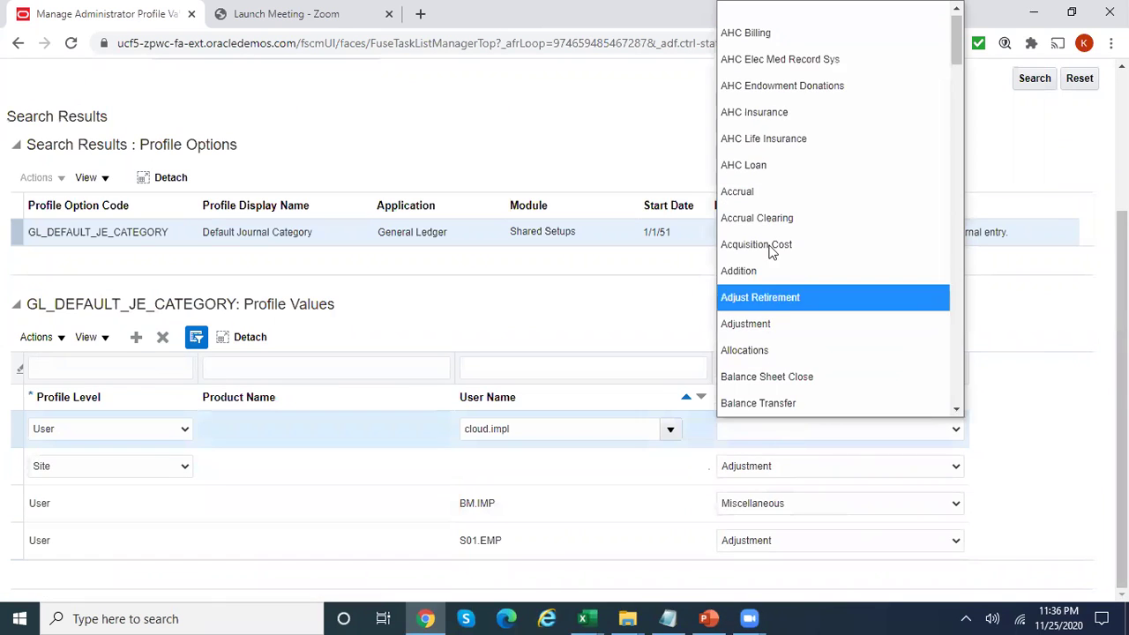
click(757, 194)
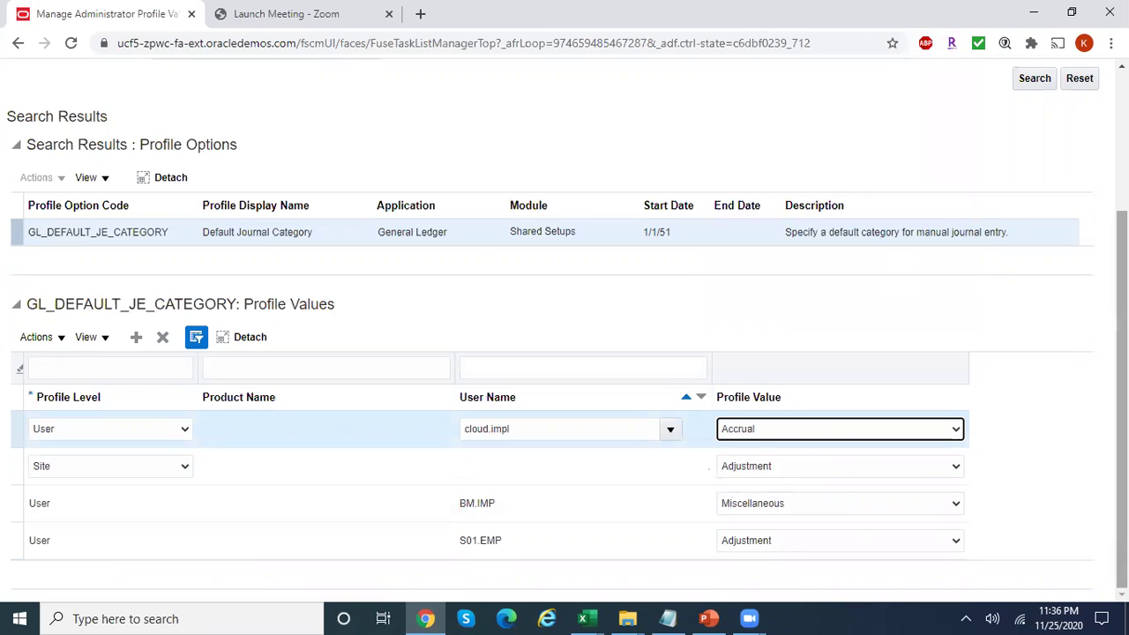
scroll(1028, 181, up, 3)
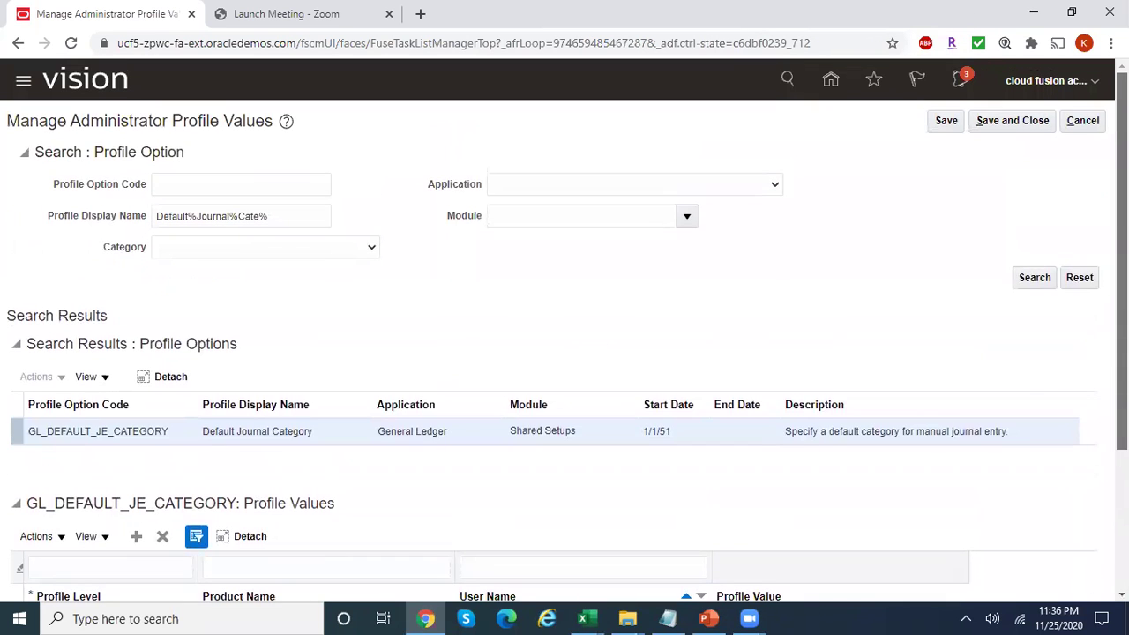
click(1002, 122)
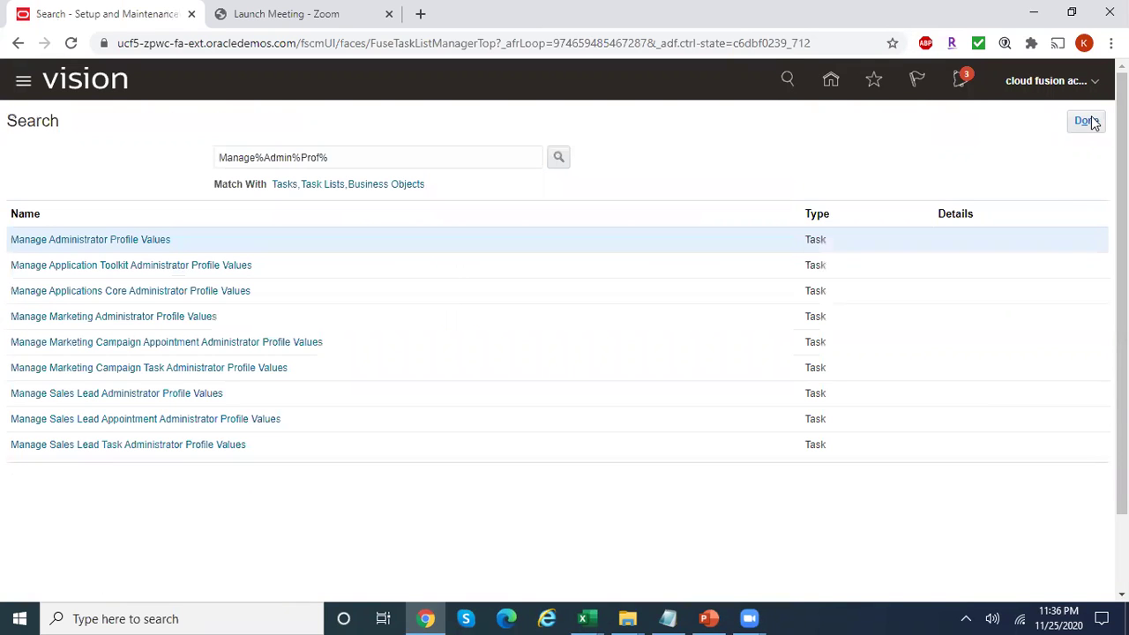
click(1092, 121)
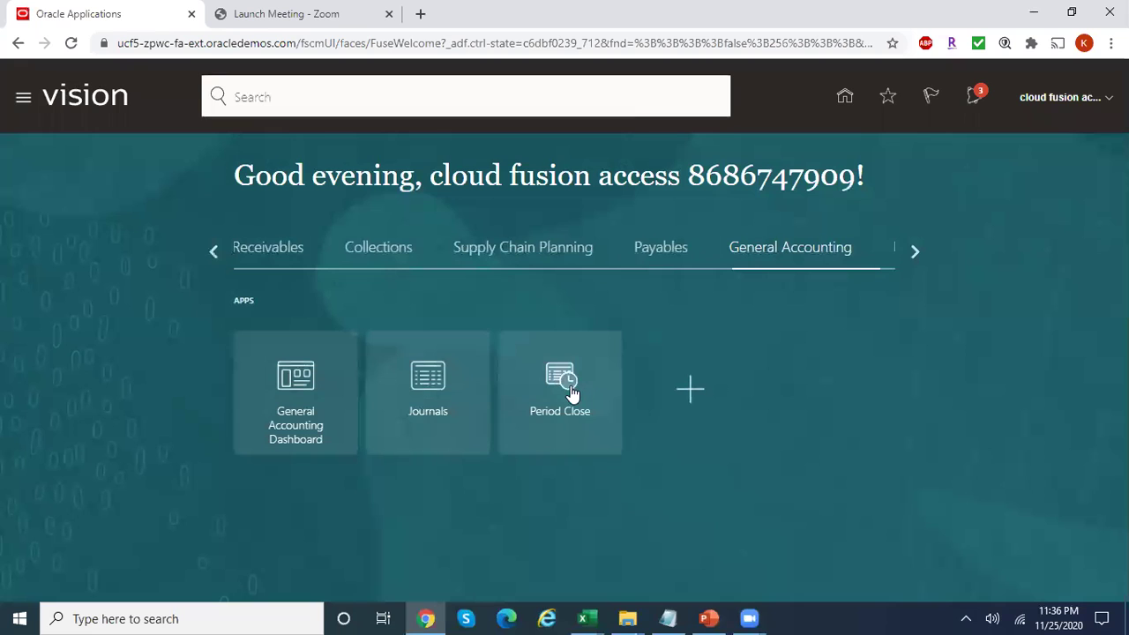
Create a new journal from the Journals work area and check its Category shows Accrual
click(432, 390)
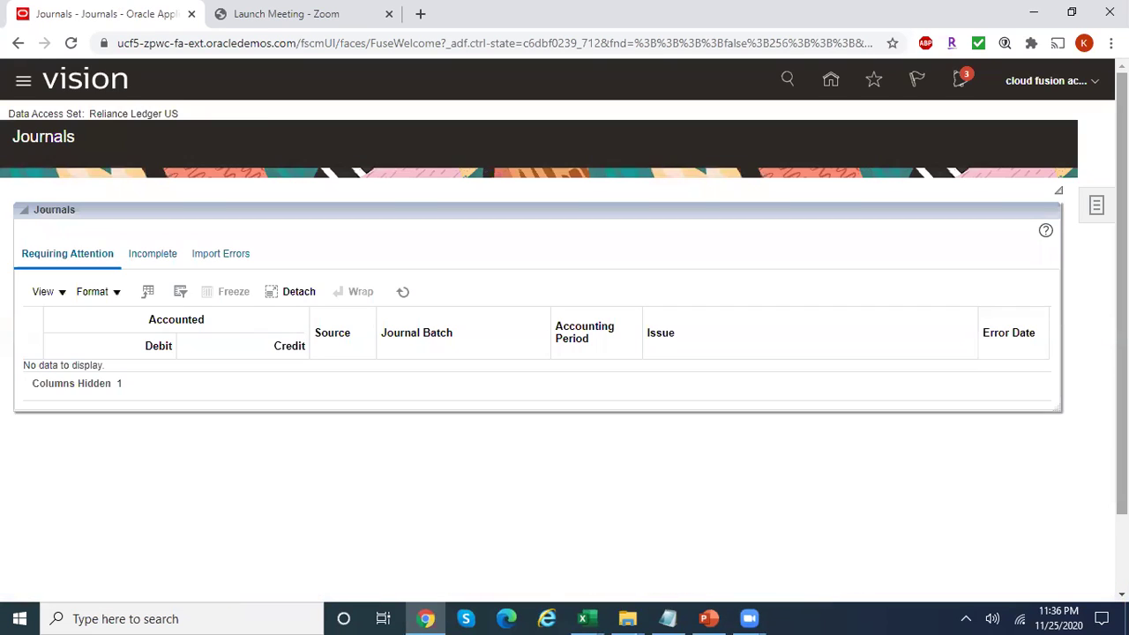
click(1096, 205)
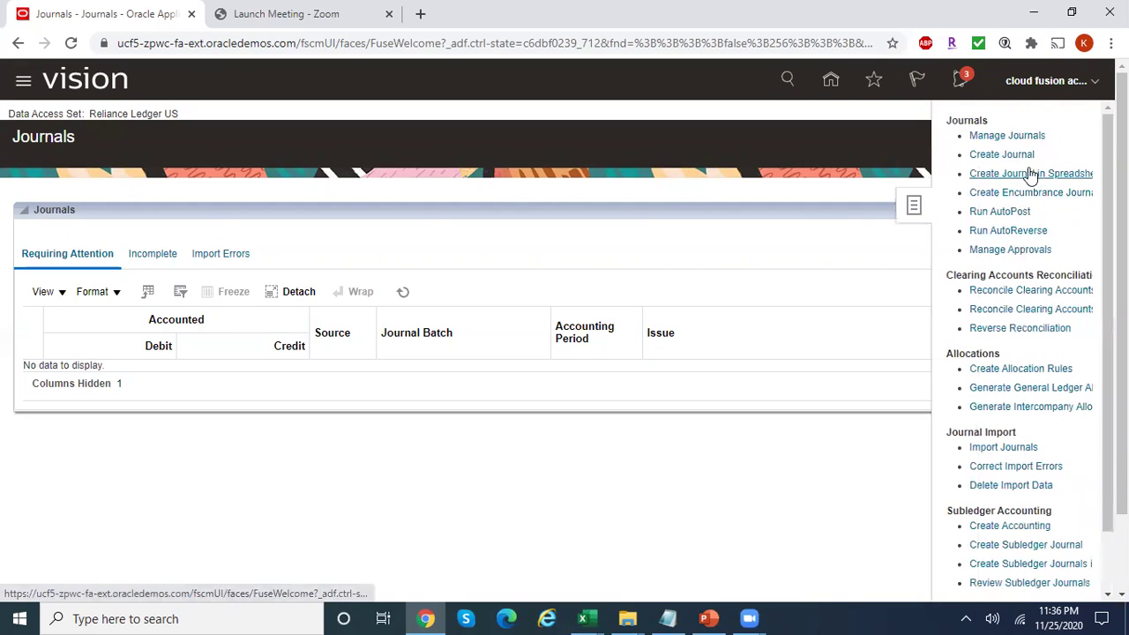
click(1016, 154)
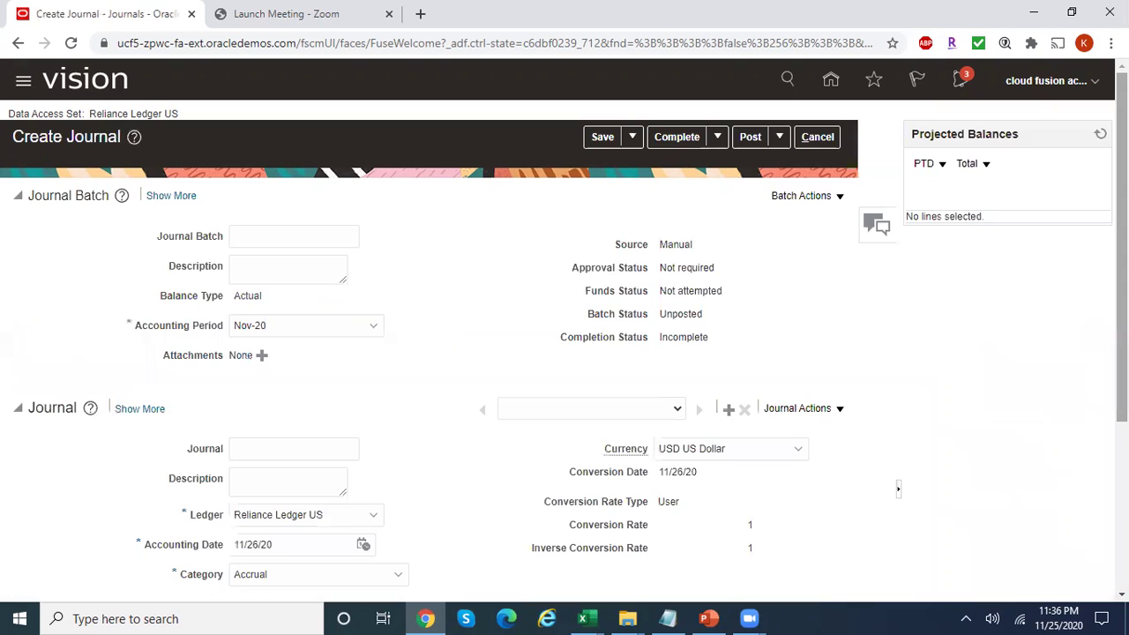
scroll(706, 377, down, 2)
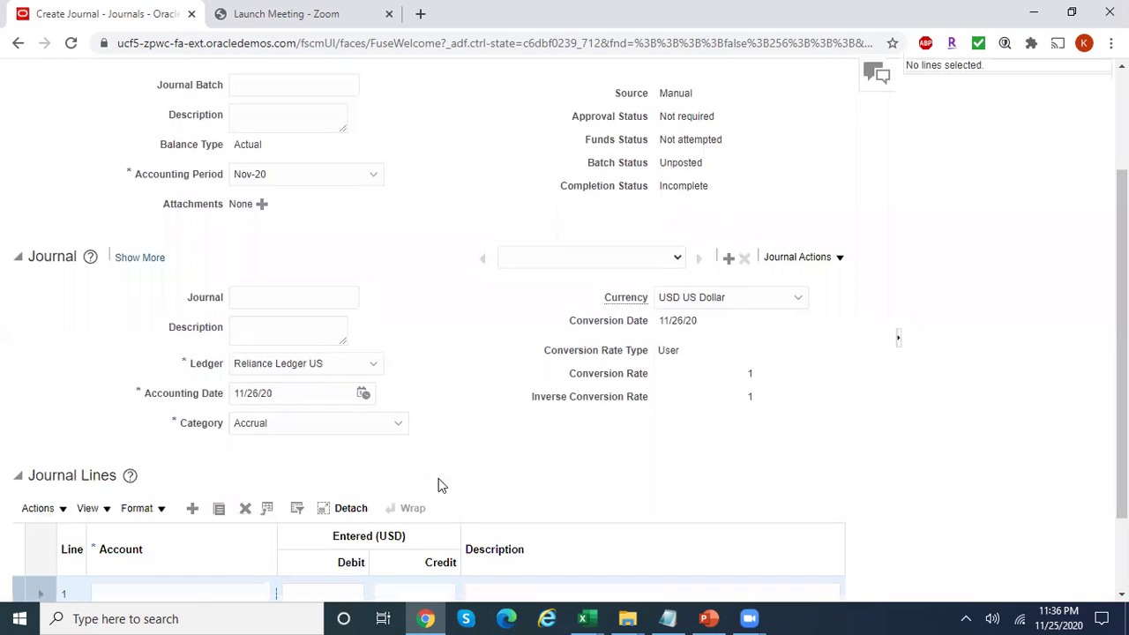